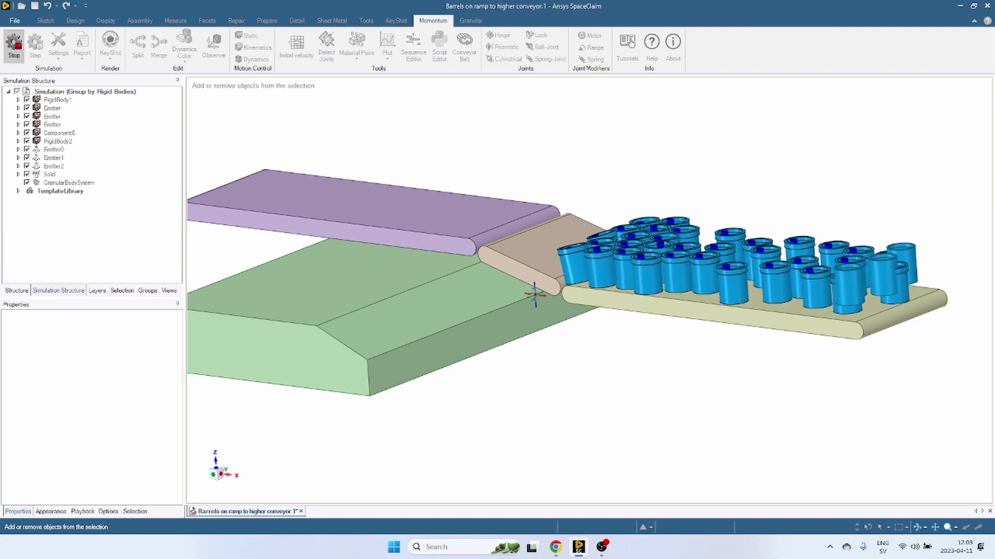
- Examine the running simulation where the barrels pass from the lower conveyor up the inclined conveyor to the higher one
middle_drag(534, 295, 558, 306)
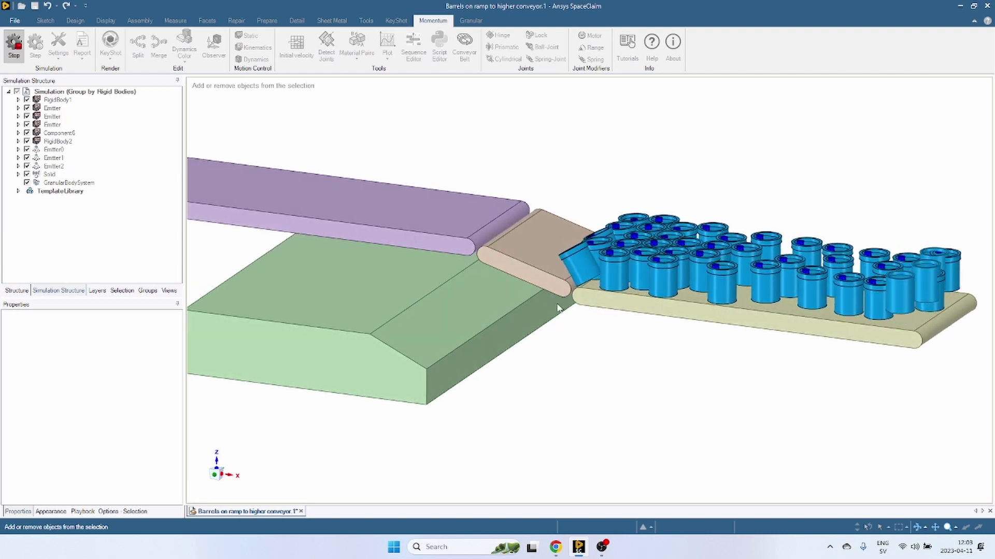
scroll(560, 275, up, 3)
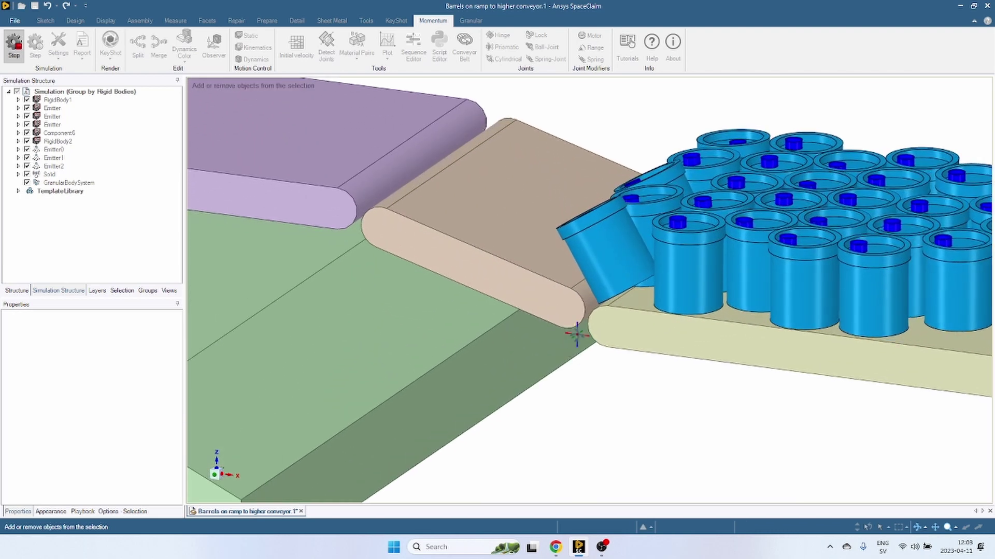
middle_drag(577, 333, 577, 334)
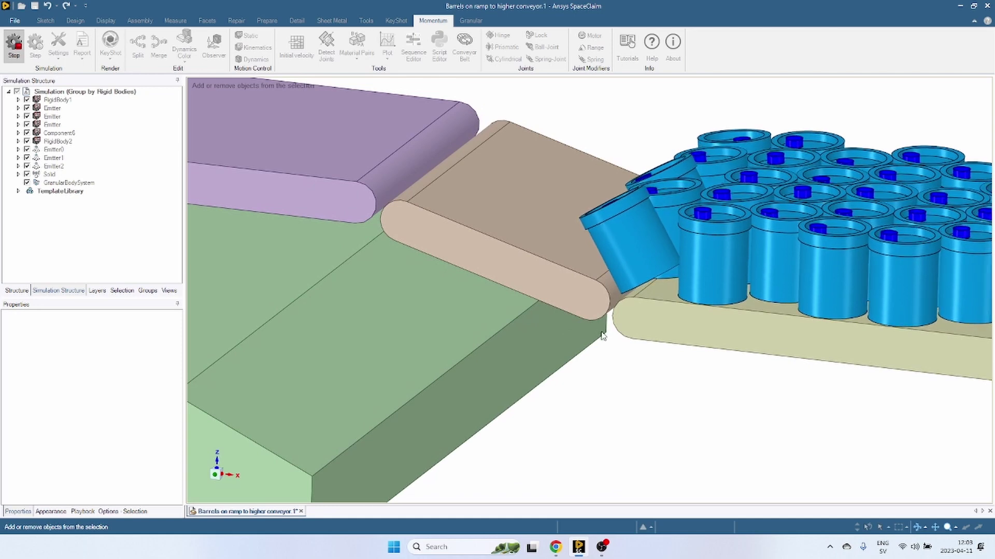
middle_drag(614, 308, 618, 297)
scroll(617, 296, up, 3)
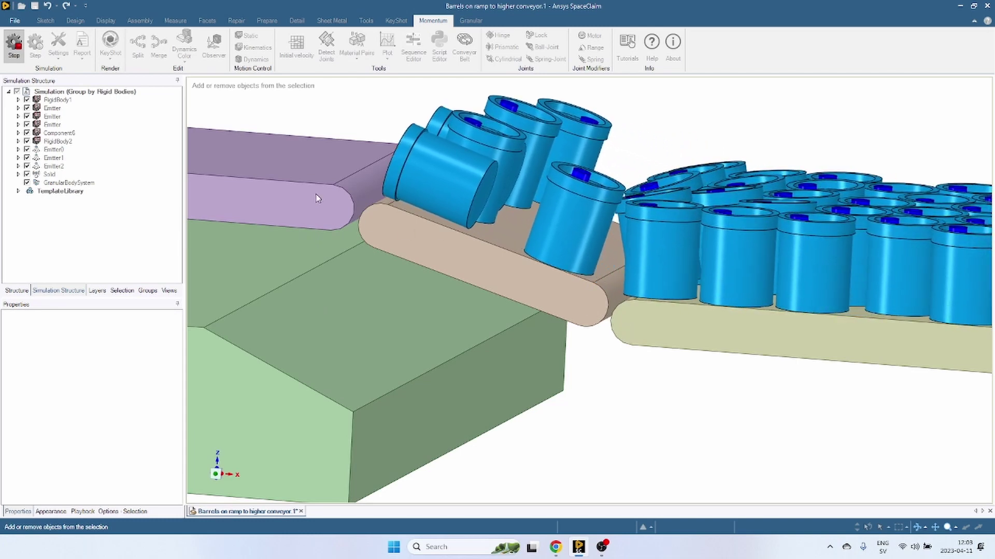
scroll(464, 234, down, 3)
scroll(464, 234, down, 1)
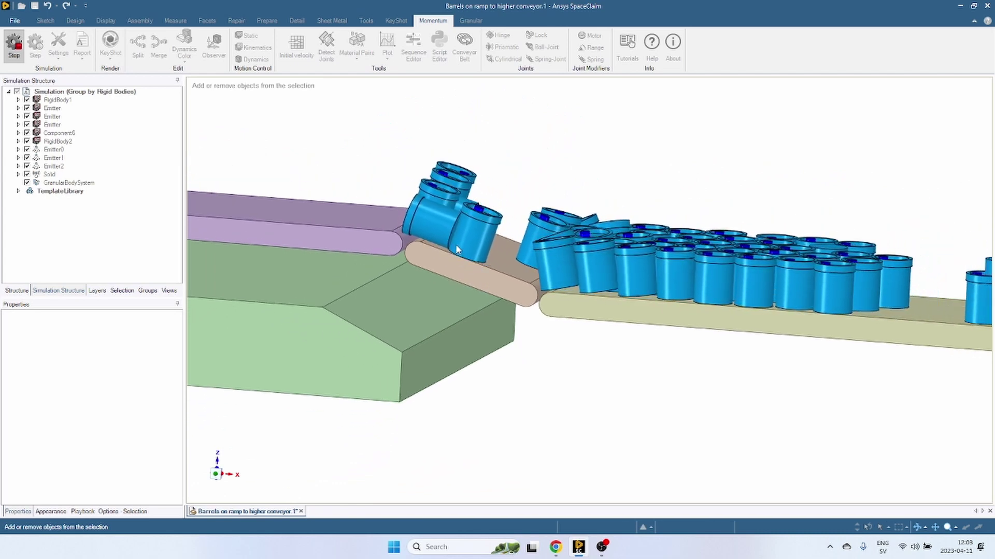
middle_drag(455, 244, 450, 261)
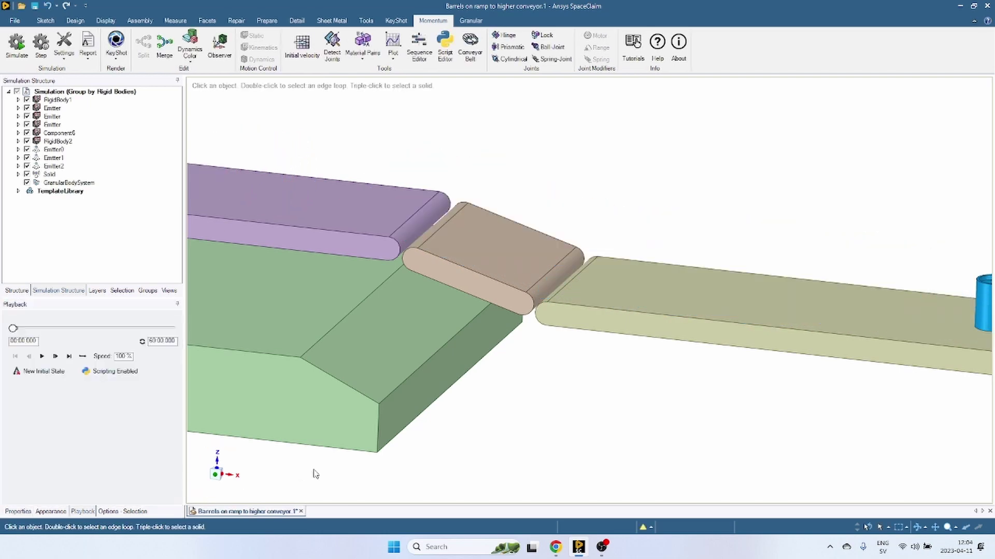
- Rerun the simulation, watch the barrels gather where the lower conveyor meets the inclined one, and stop the run
scroll(613, 404, down, 3)
middle_drag(610, 382, 617, 437)
key(ctrl+e)
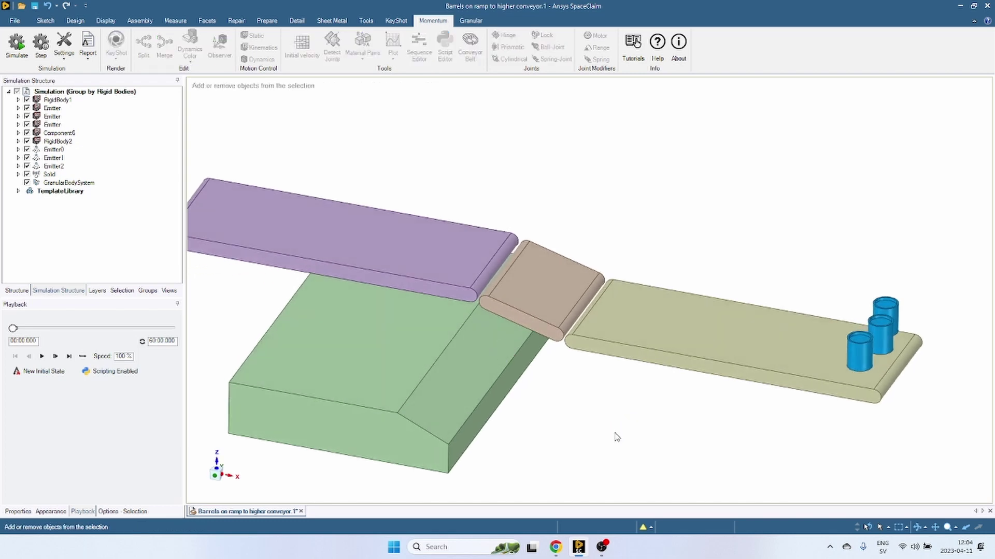
scroll(836, 395, up, 2)
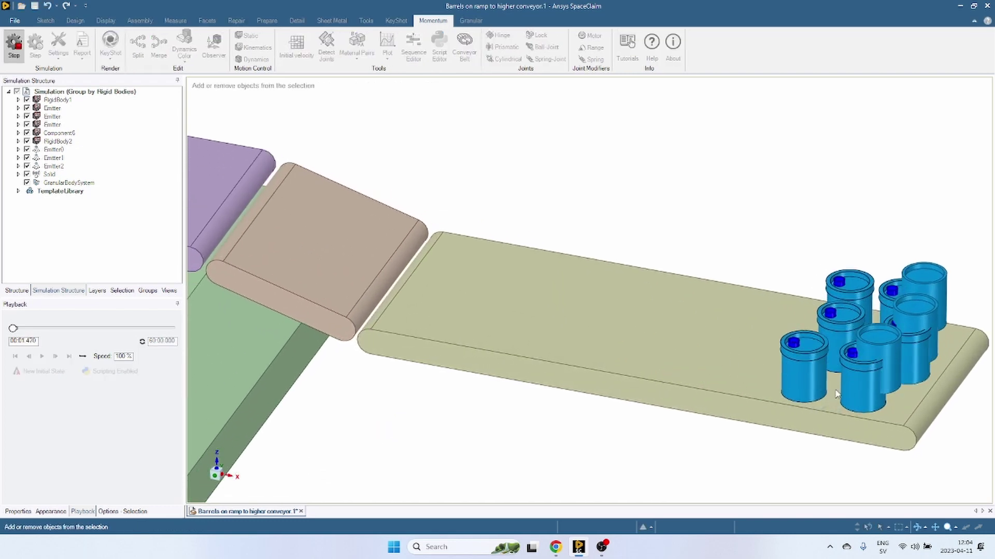
middle_drag(775, 341, 781, 415)
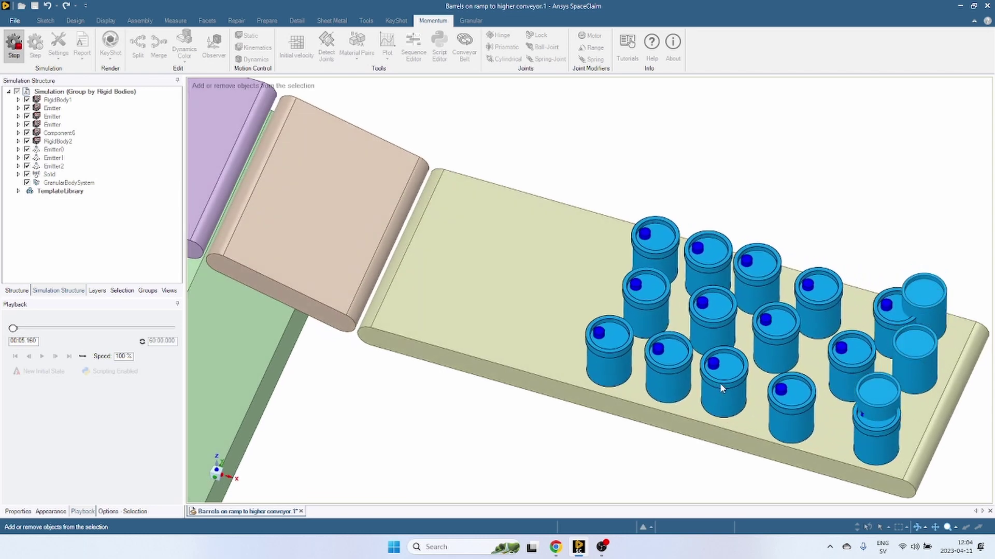
shift+middle_drag(446, 308, 518, 313)
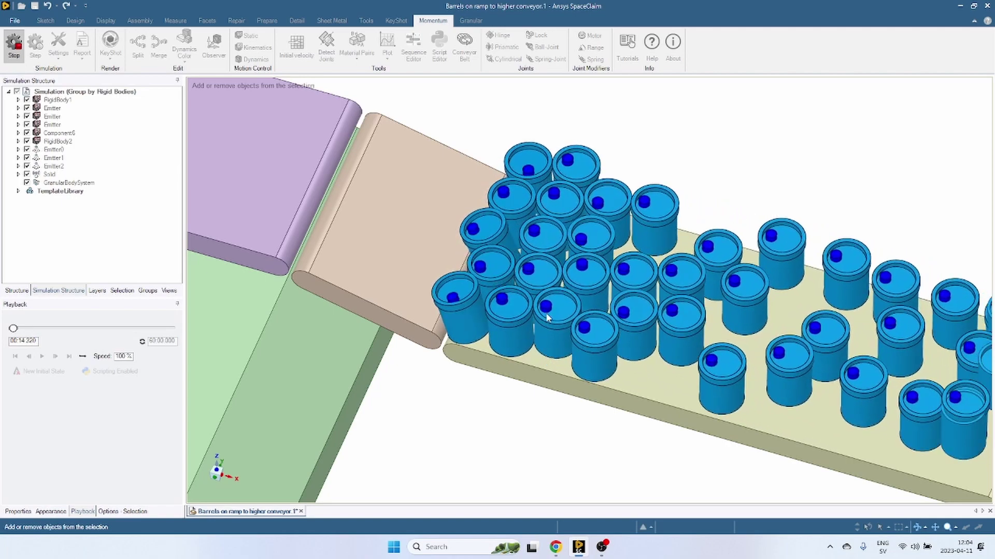
key(Escape)
key(Escape)
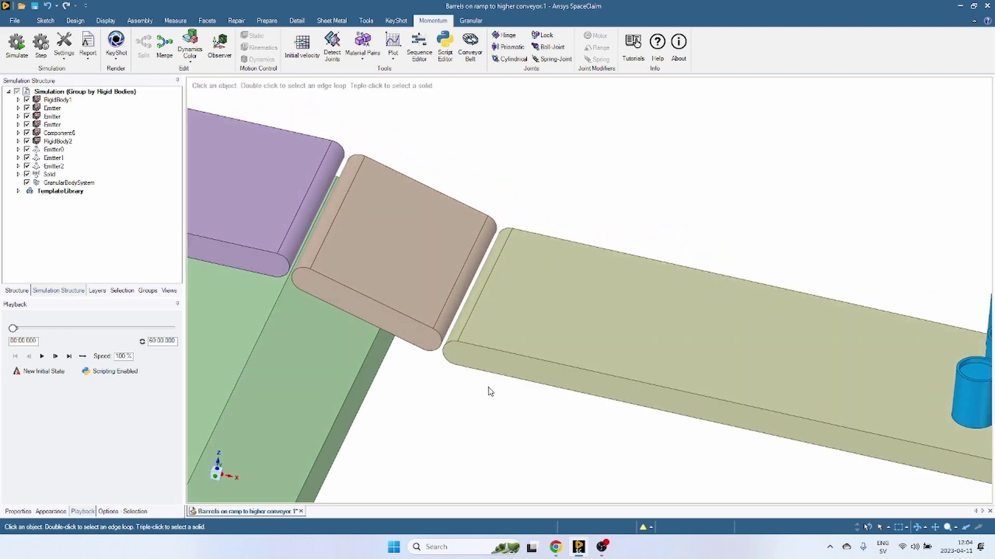
- Sketch a thin closed strip just above and parallel to the inclined conveyor's top edge, on its side face near the gap
shift+middle_drag(488, 387, 583, 435)
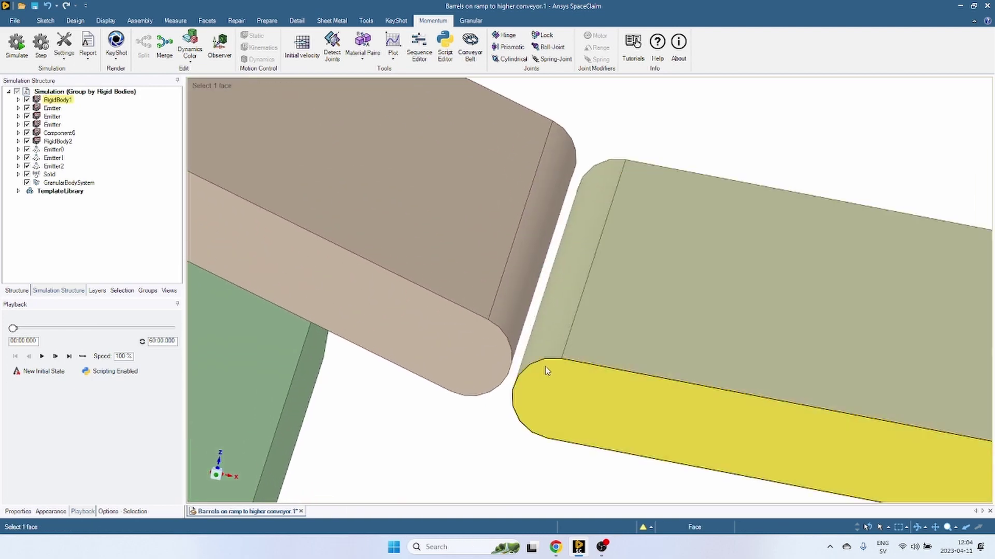
middle_drag(546, 371, 510, 356)
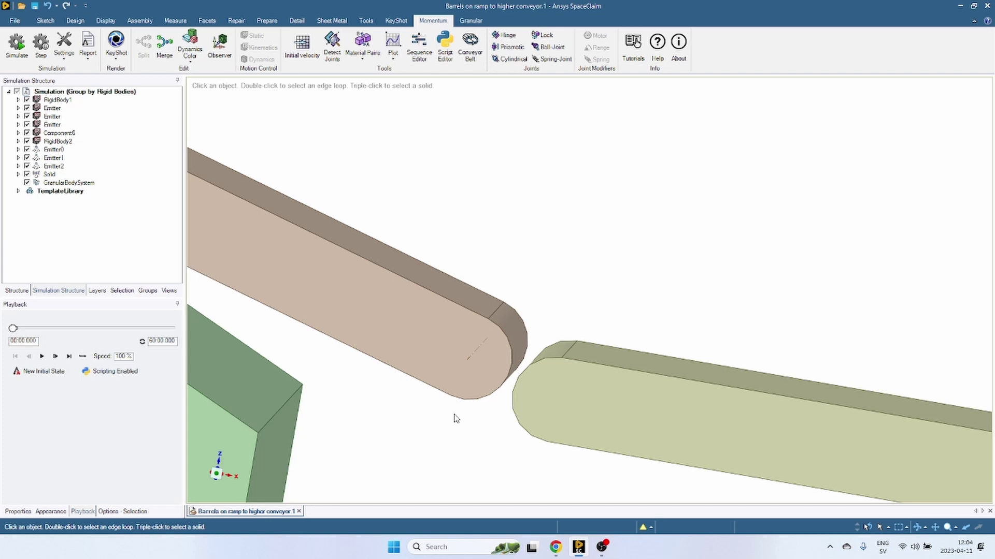
mouse_move(455, 419)
middle_down()
mouse_move(454, 408)
mouse_move(499, 427)
mouse_move(490, 445)
middle_up()
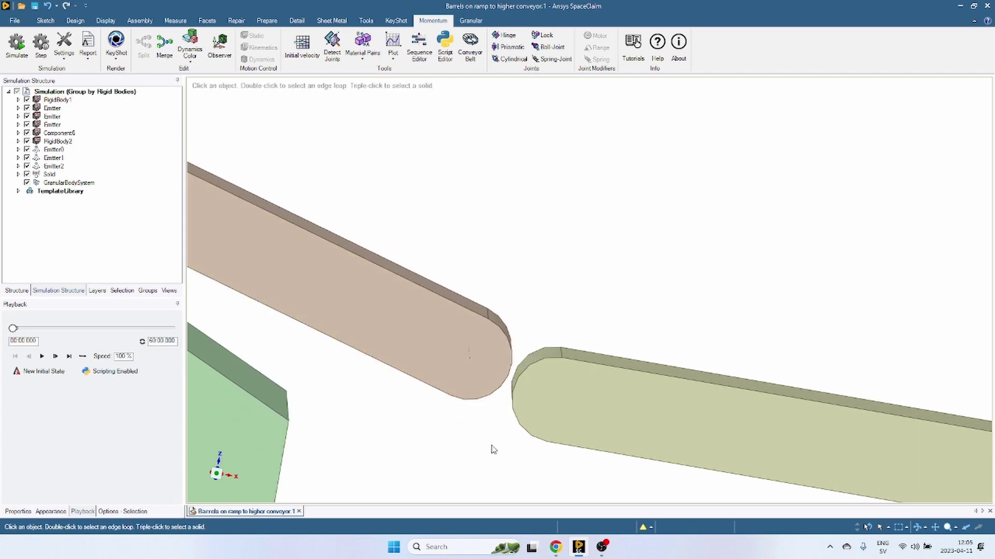
click(442, 353)
key(l)
click(401, 256)
click(575, 339)
scroll(579, 329, up, 4)
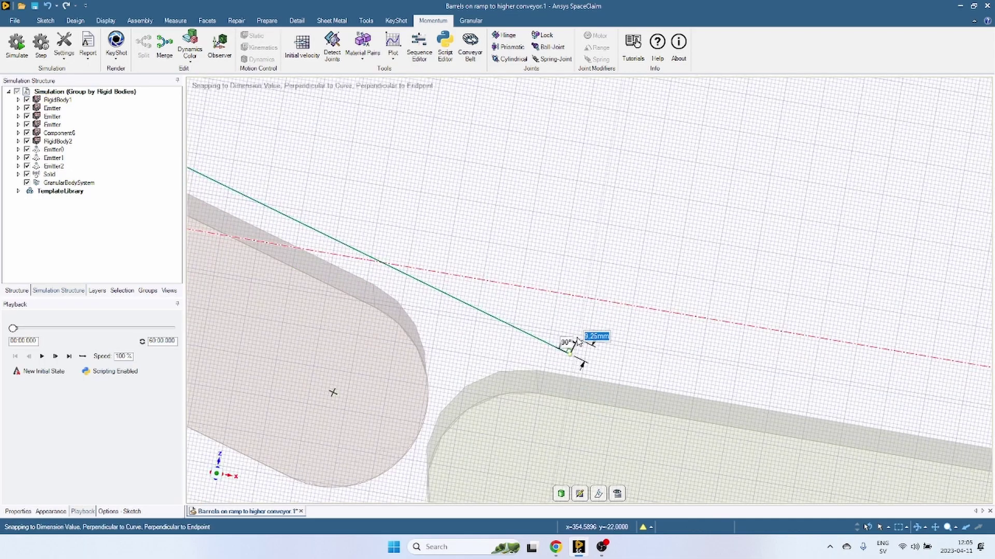
click(574, 350)
scroll(461, 328, up, 4)
click(462, 327)
click(458, 333)
scroll(461, 331, down, 5)
- Sketch a second thin closed strip about 239 mm long, parallel to and just above the lower conveyor's top edge
click(659, 295)
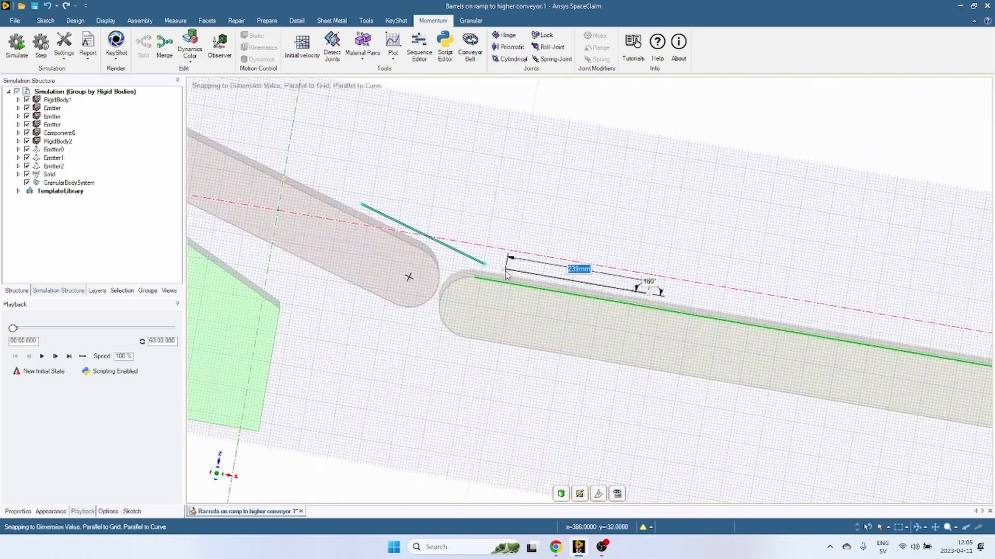
click(507, 279)
scroll(506, 282, up, 5)
click(506, 280)
scroll(506, 283, down, 5)
click(840, 310)
click(840, 315)
scroll(673, 296, down, 4)
- Dimension the distance between the second strip and the lower conveyor's top edge and set it to 2 mm
click(46, 21)
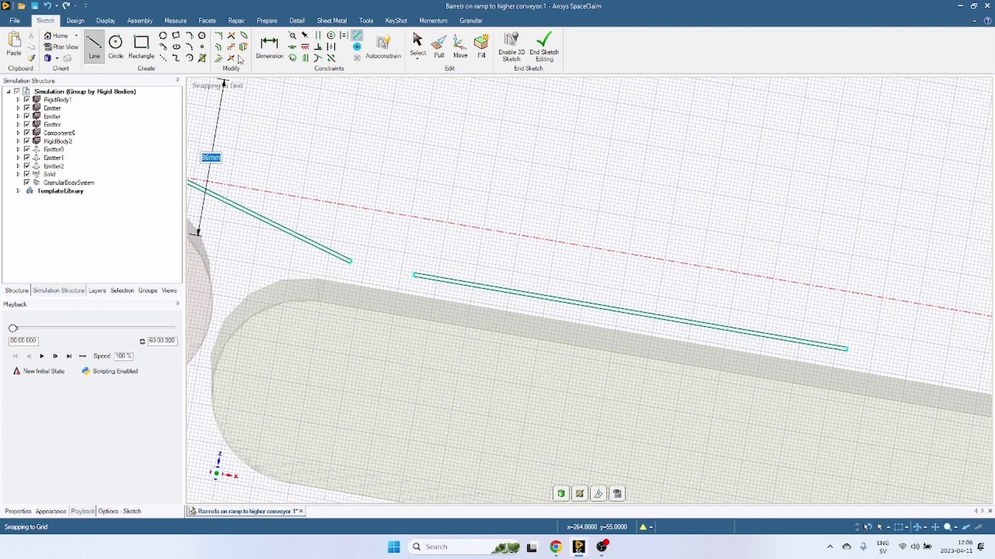
click(270, 47)
click(703, 368)
click(881, 365)
text(2)
key(Return)
- Dimension the distance between the inclined strip and the inclined conveyor's top edge, setting it to 2 mm
shift+middle_drag(415, 348, 782, 443)
click(270, 47)
click(339, 223)
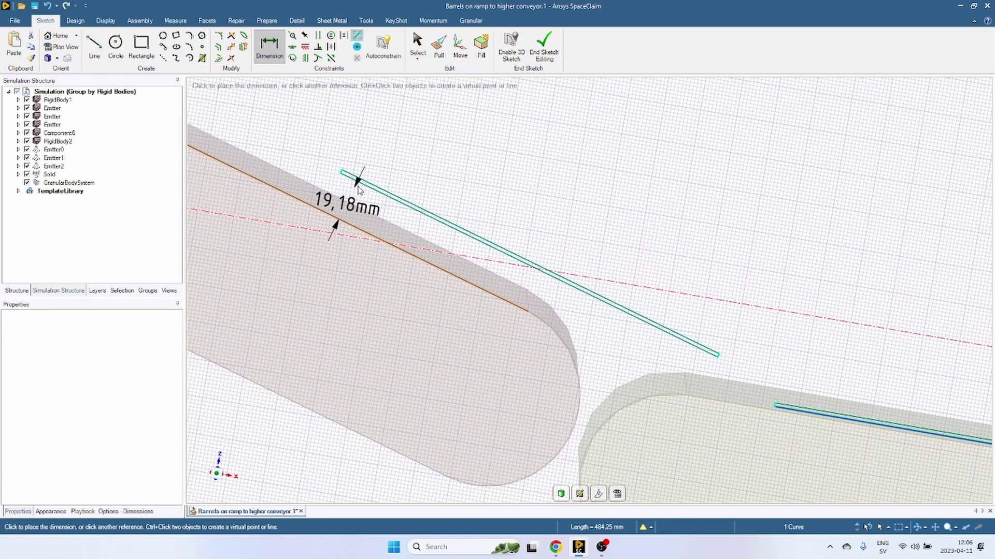
click(359, 184)
click(290, 154)
key(Escape)
- Move the facing end edges of the two strips toward each other until the strips cross above the lower conveyor's rounded end
scroll(811, 448, up, 5)
click(476, 270)
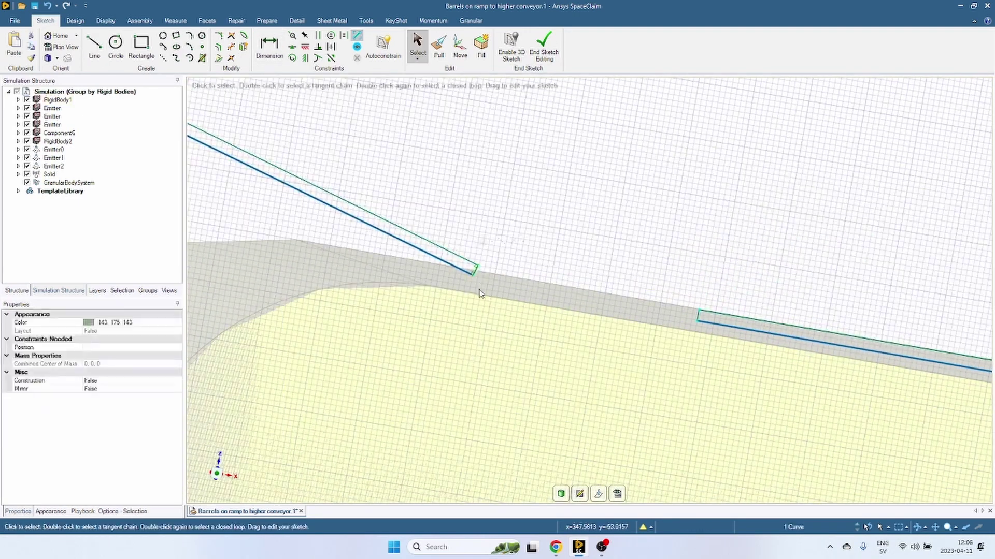
key(m)
drag(509, 295, 639, 367)
click(699, 315)
drag(654, 308, 338, 259)
- Draw a 70 mm diameter circle above the strips' crossing and make it tangent to the inclined strip's upper edge
click(61, 47)
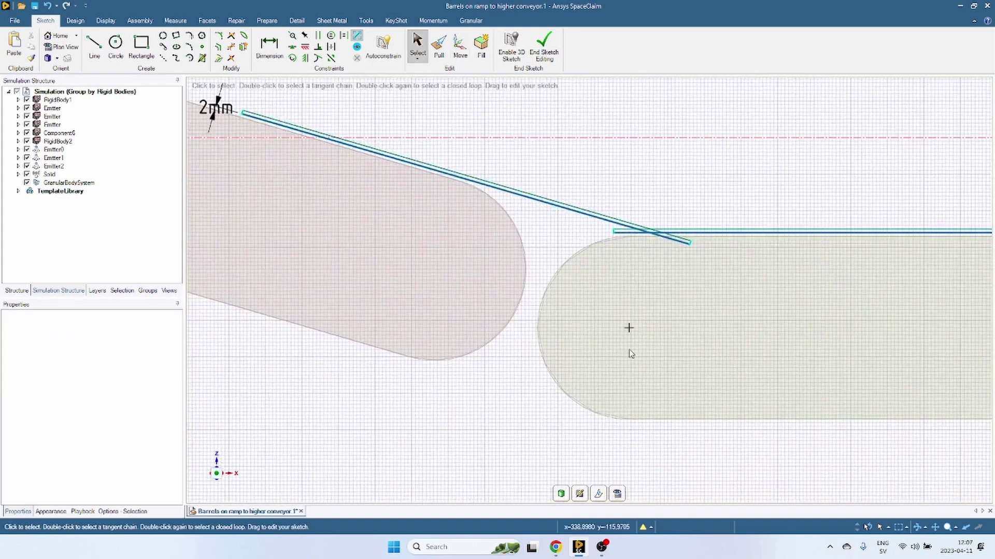
scroll(748, 123, up, 4)
click(116, 46)
click(559, 166)
text(70)
click(318, 58)
click(492, 264)
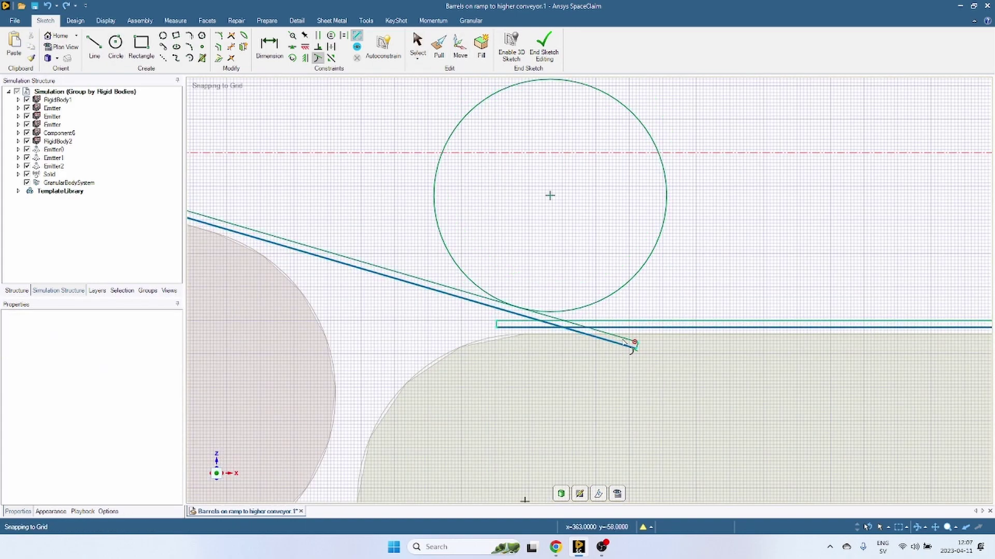
key(ctrl+z)
- Dimension the thickness of both strips and make the circle tangent to the horizontal strip's upper edge
click(269, 47)
click(311, 247)
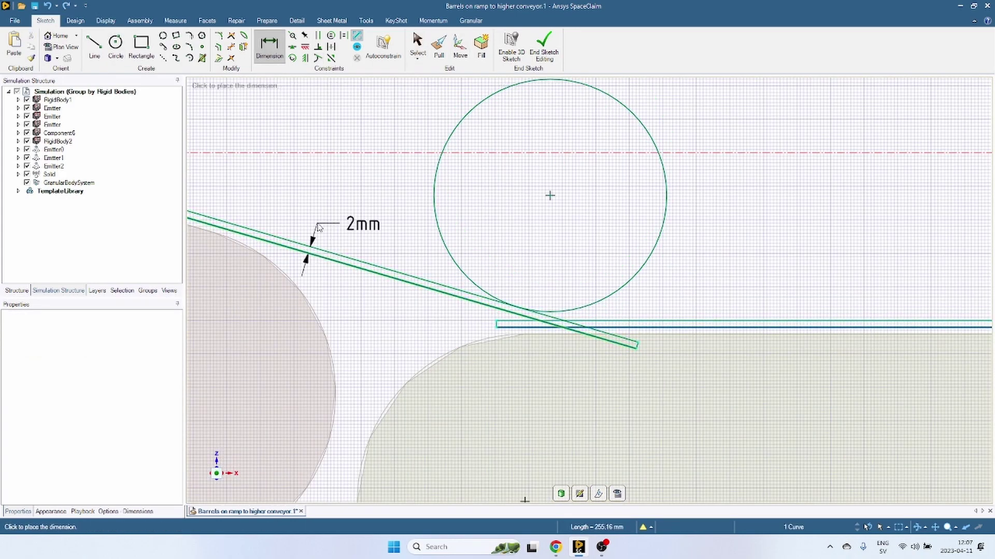
click(317, 224)
click(776, 321)
click(777, 294)
click(318, 58)
click(626, 320)
- Pull the bent plate profile into a solid across the conveyors and set its motion control to Static
key(p)
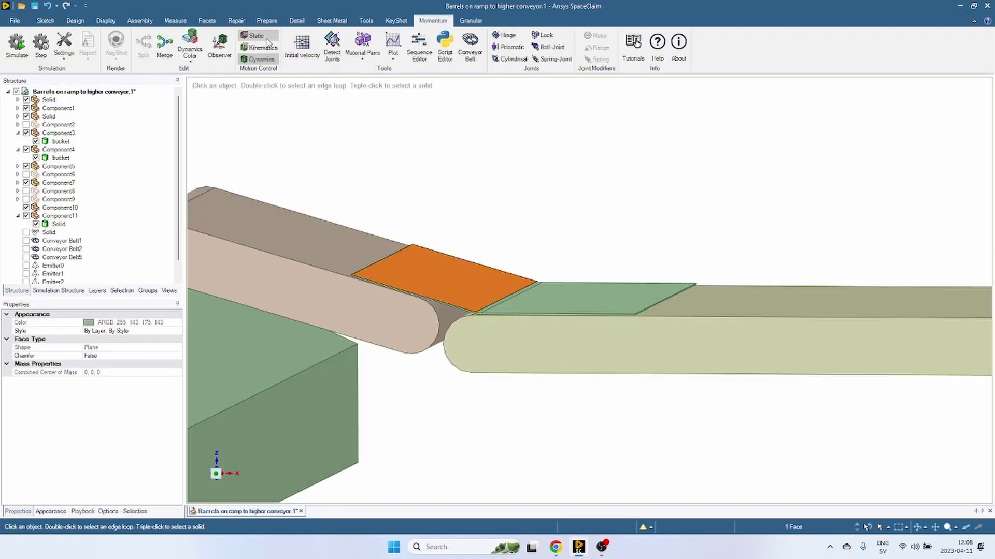
click(267, 40)
click(463, 181)
- Run the simulation and examine how the barrels meet the plate's end edge on the lower conveyor
key(ctrl+space)
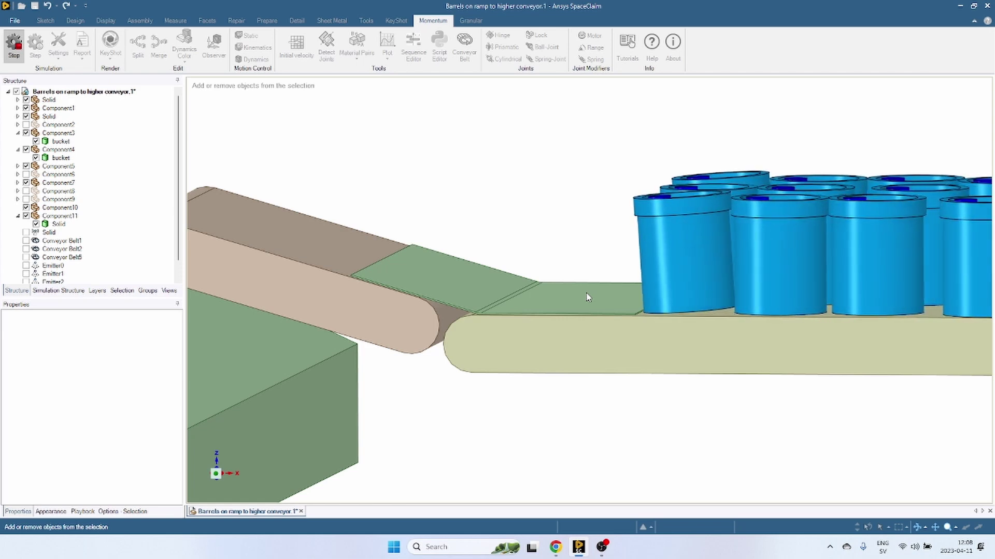
scroll(645, 320, up, 1)
scroll(645, 320, up, 3)
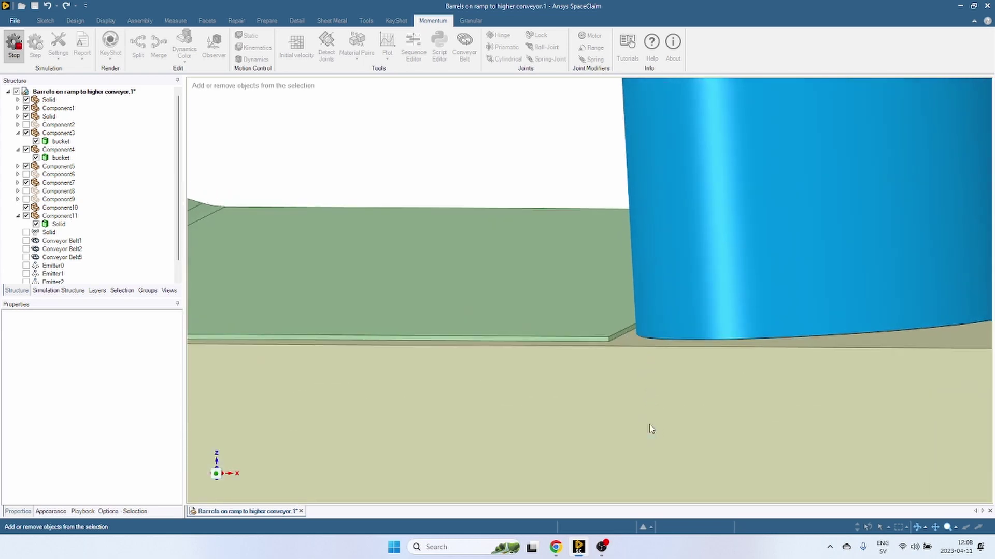
scroll(646, 322, down, 2)
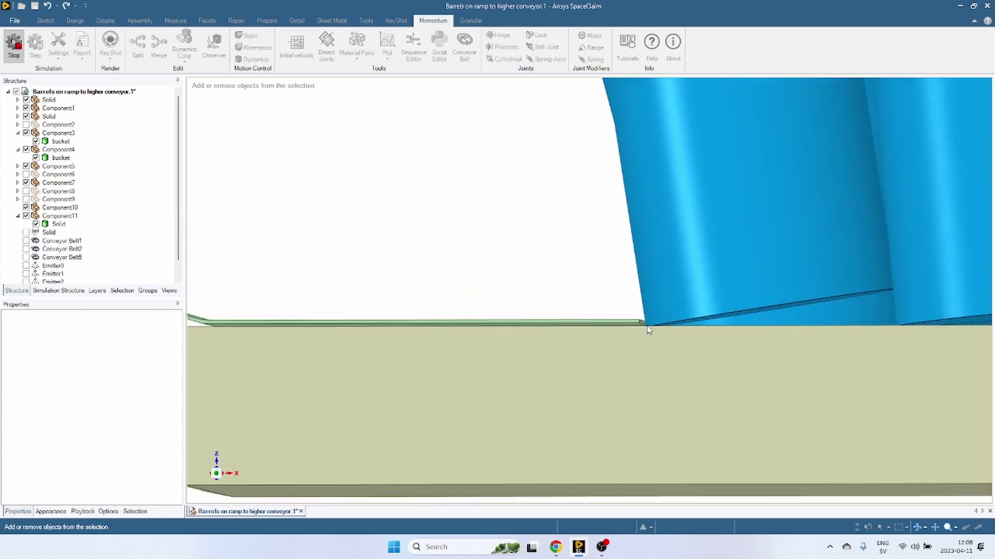
middle_drag(705, 323, 675, 333)
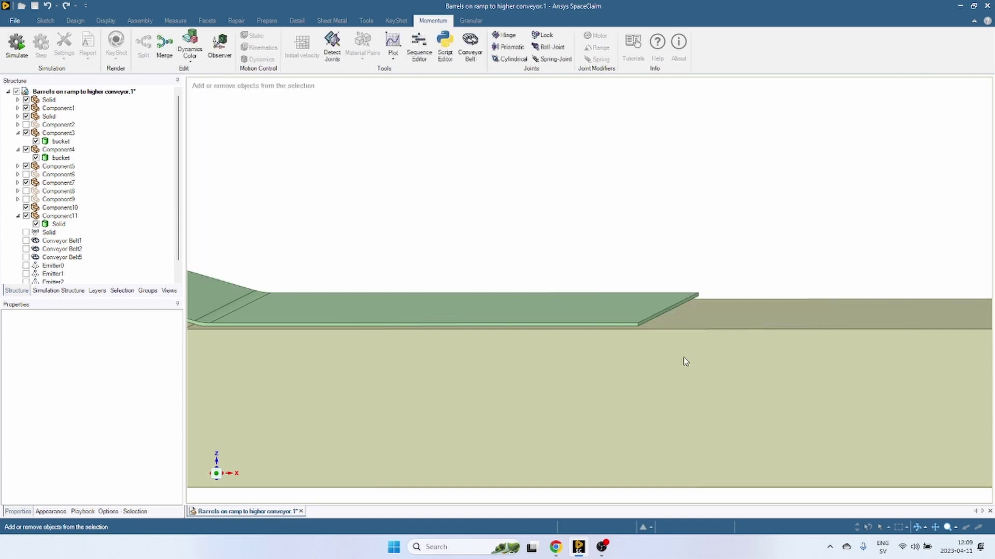
- Move the lower conveyor's rounded end face away from the inclined conveyor to shorten the belt and widen the gap
click(649, 355)
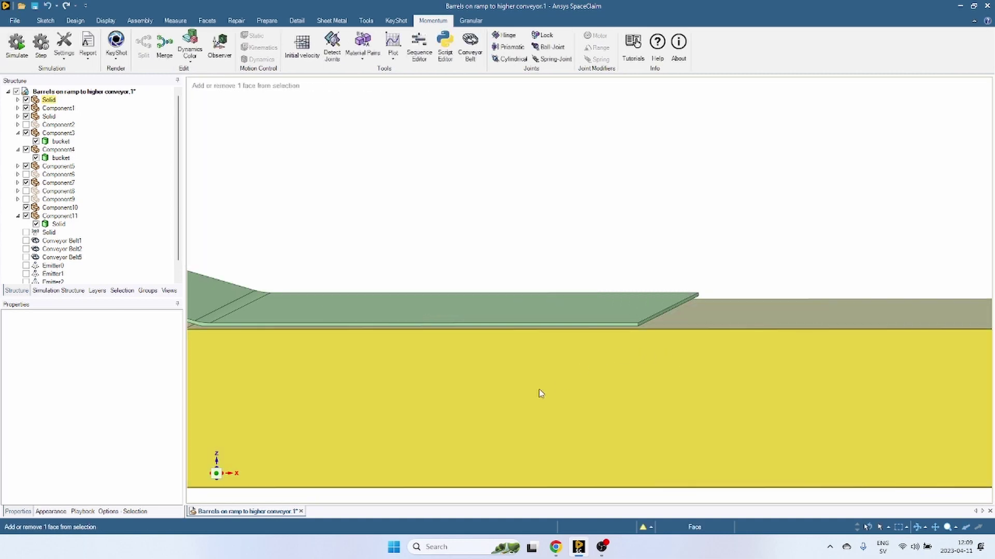
ctrl+middle_drag(539, 390, 539, 331)
shift+middle_drag(437, 411, 629, 403)
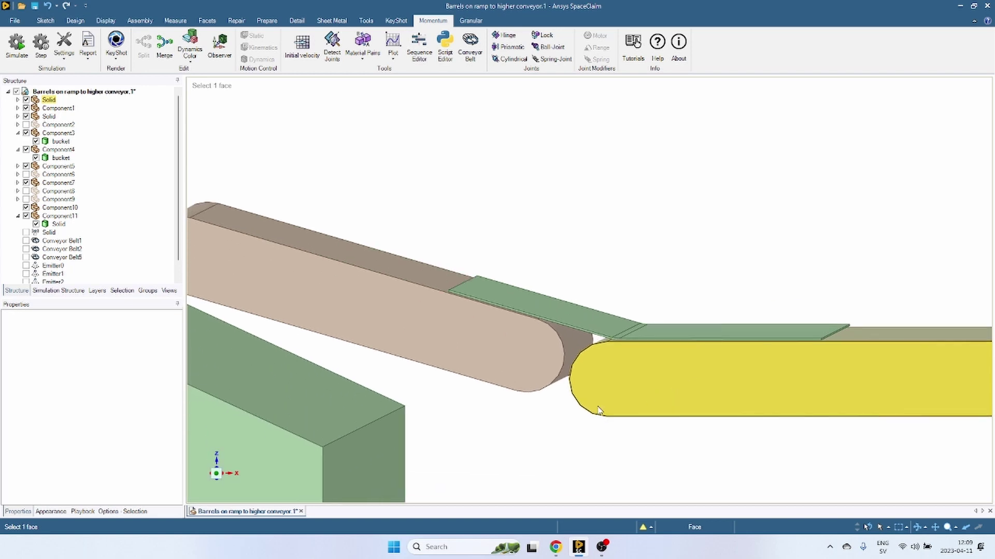
middle_drag(598, 411, 596, 355)
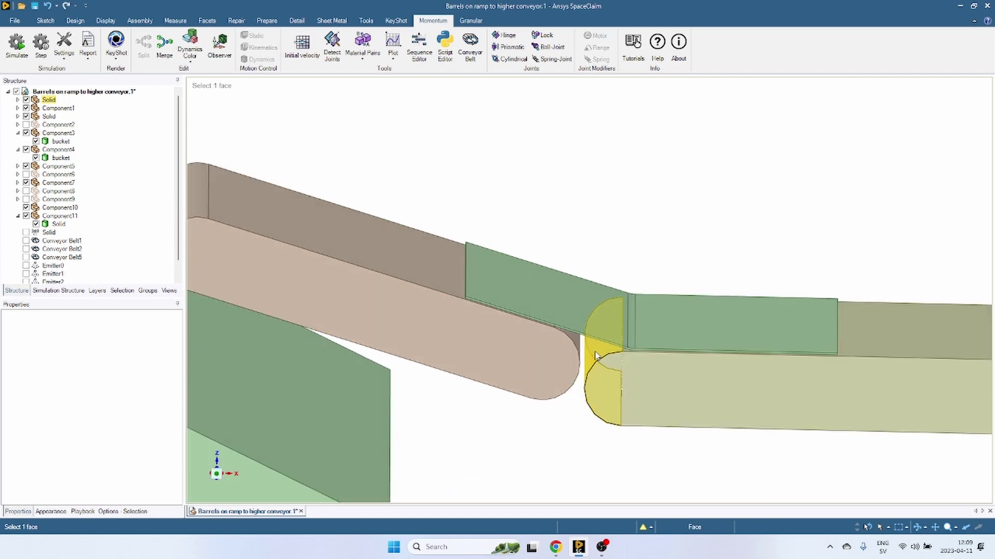
click(596, 356)
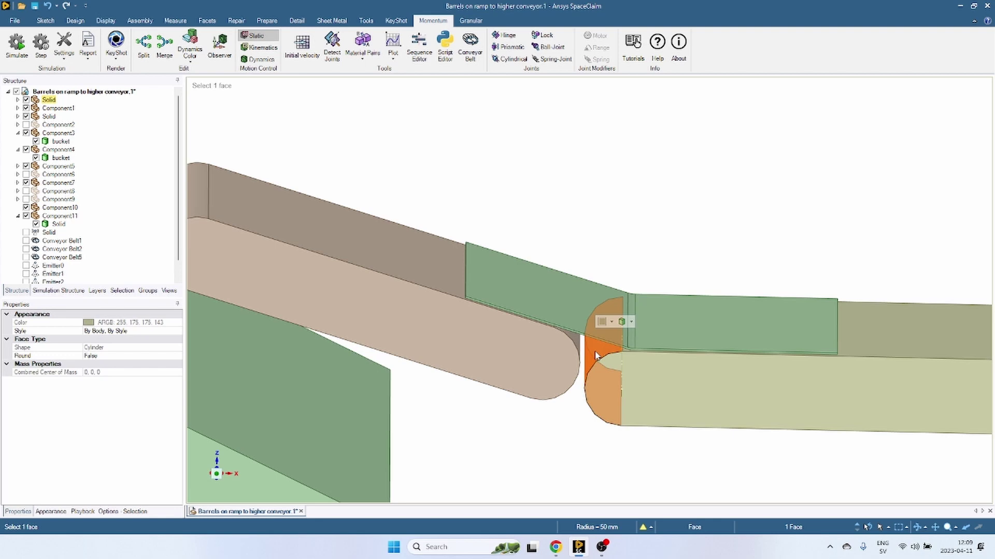
key(m)
drag(583, 360, 724, 365)
key(Escape)
- Move the plate's horizontal end face back so that the plate ends in the gap before the lower conveyor
middle_drag(725, 365, 751, 394)
click(860, 358)
drag(881, 314, 636, 311)
key(Escape)
- Inspect the plate's bend and its short horizontal end beside the gap from several angles, including a straight side view
middle_drag(515, 434, 550, 399)
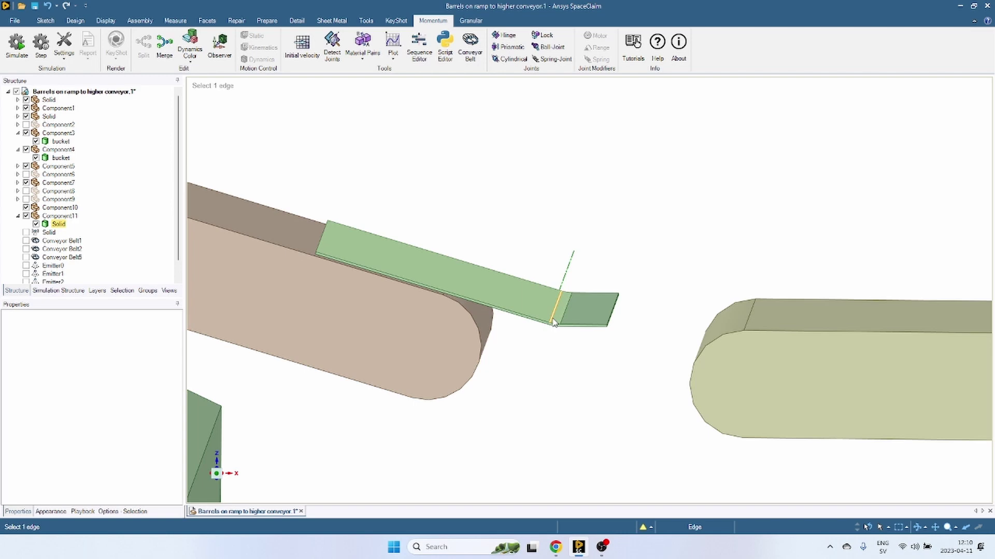
click(553, 322)
middle_drag(588, 355, 590, 352)
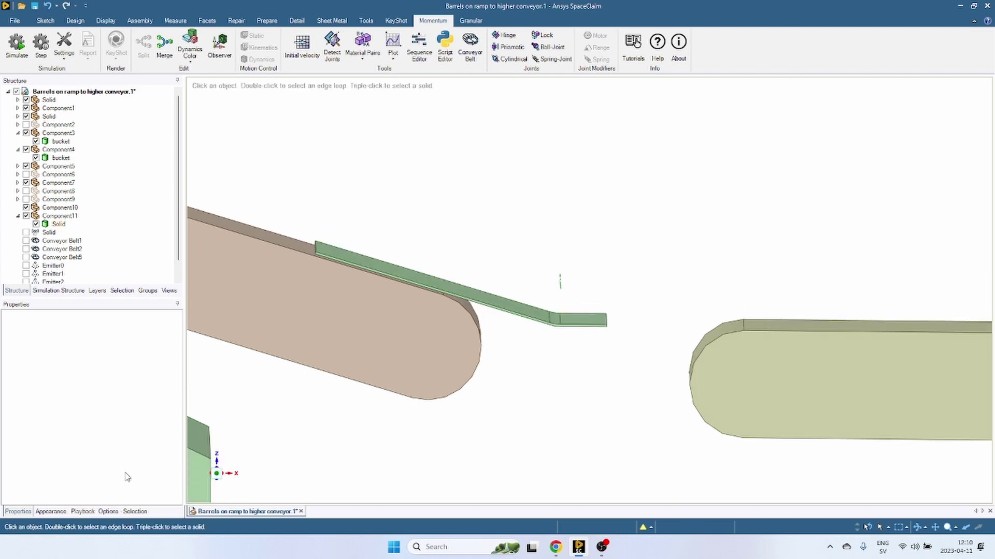
click(217, 474)
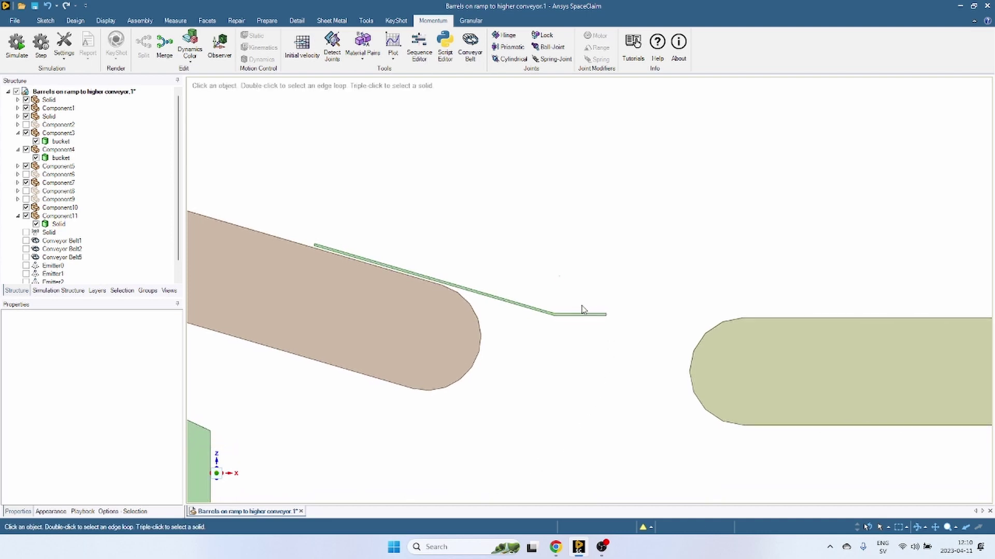
middle_drag(577, 313, 575, 322)
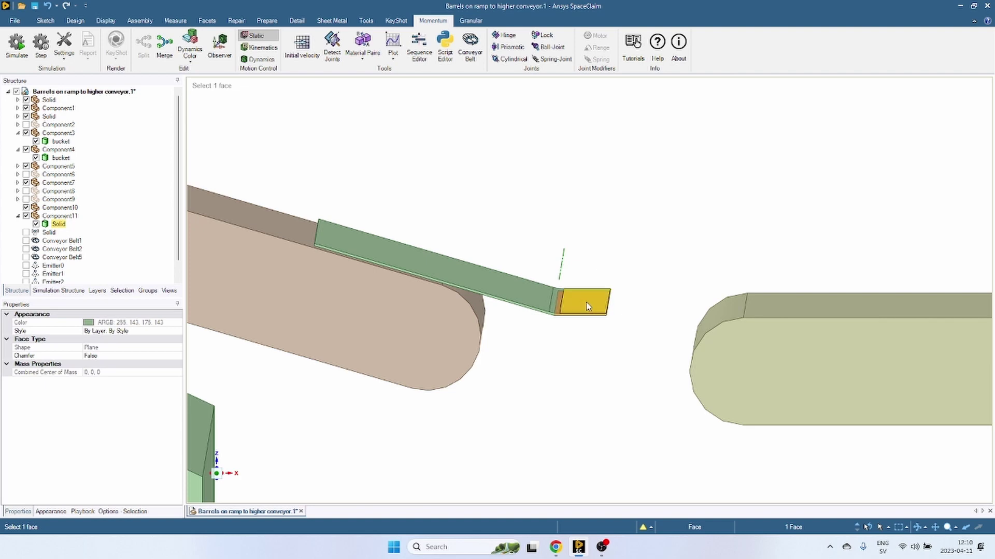
- Move the lower conveyor's rounded end toward the inclined conveyor to narrow the gap between them
click(830, 310)
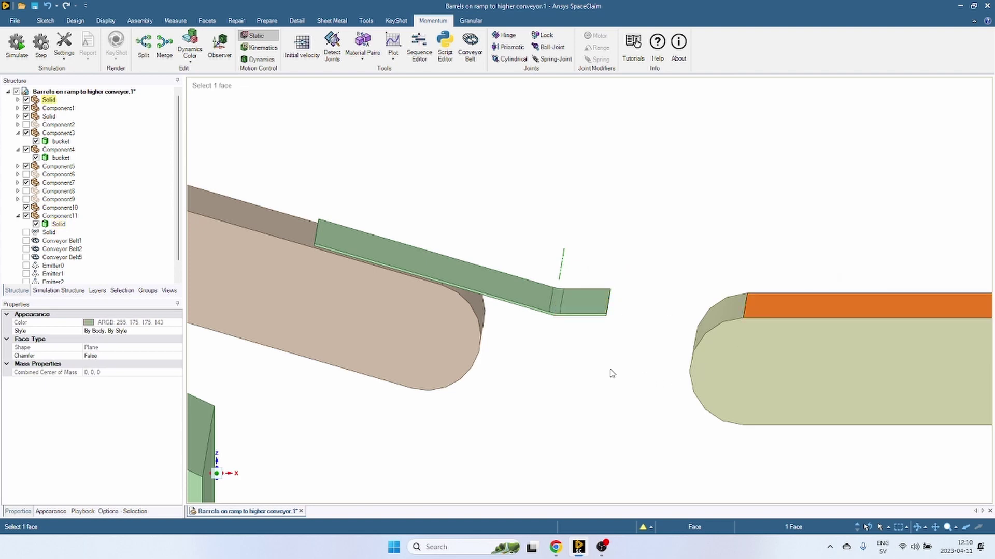
click(216, 474)
click(683, 357)
key(m)
drag(712, 356, 575, 355)
click(216, 473)
key(Escape)
- Move the plate's bend and horizontal end about 18 mm down along the incline, just below the lower conveyor's top surface
drag(436, 295, 574, 238)
key(m)
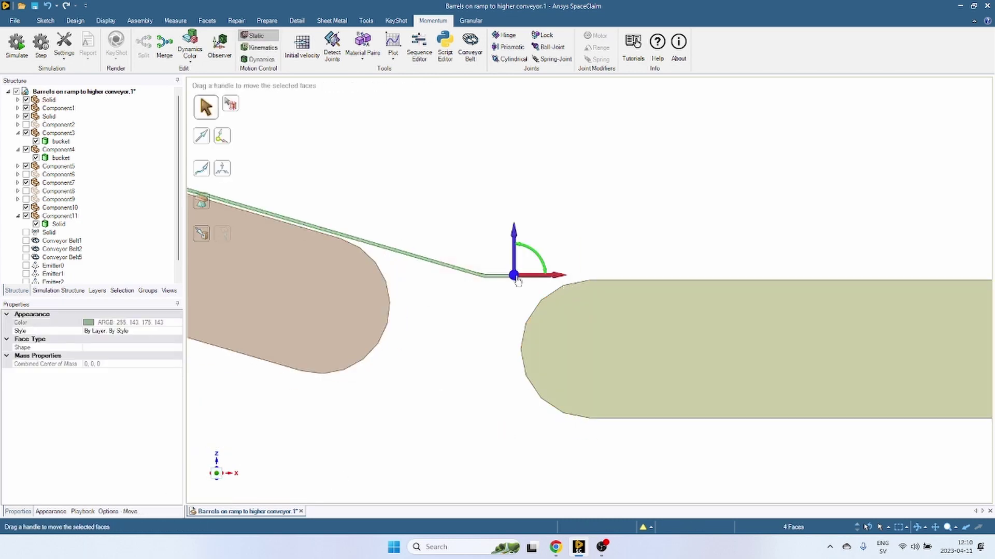
scroll(566, 276, up, 6)
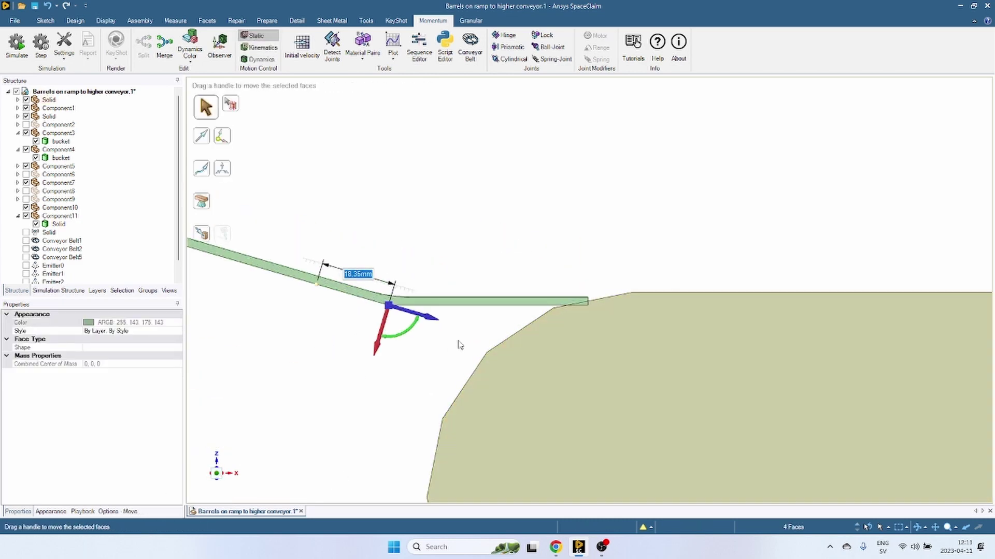
click(459, 344)
- Pull the plate's horizontal end face back so that it no longer cuts into the lower conveyor's rounded end
middle_drag(459, 344, 475, 354)
scroll(593, 306, up, 3)
key(p)
click(592, 294)
drag(594, 298, 500, 295)
click(216, 474)
click(533, 437)
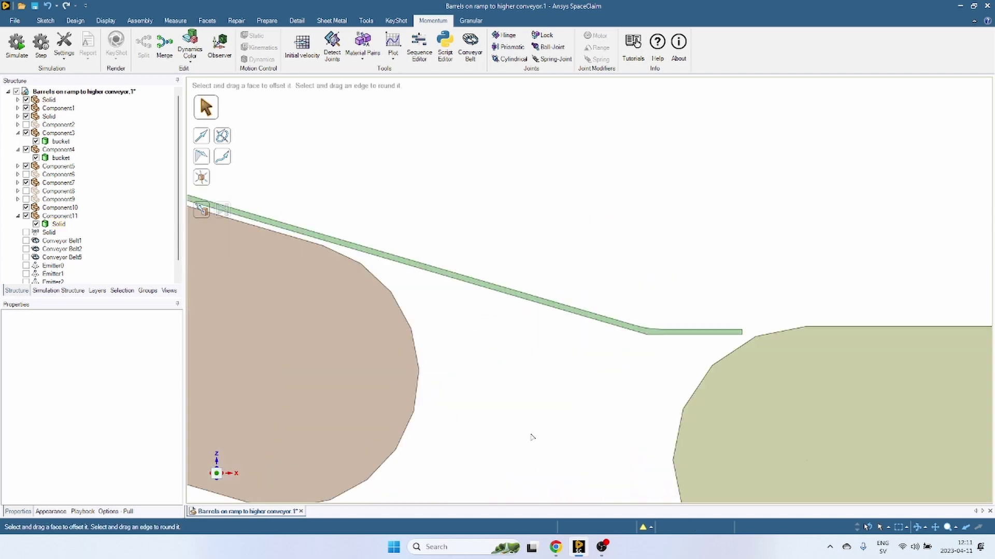
key(Escape)
- Run the simulation and examine how the barrels cross the plate onto the inclined conveyor
ctrl+middle_drag(533, 437, 535, 382)
key(Escape)
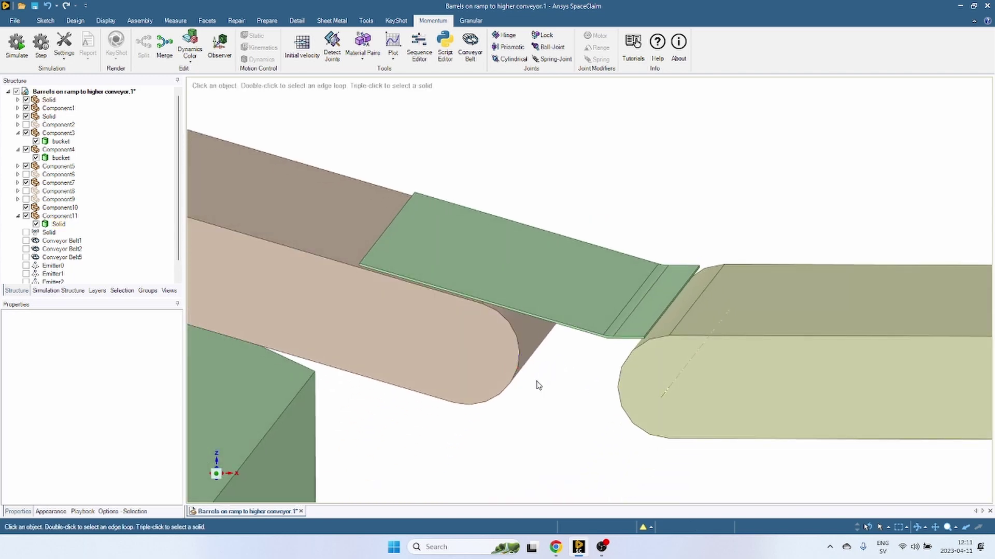
key(F5)
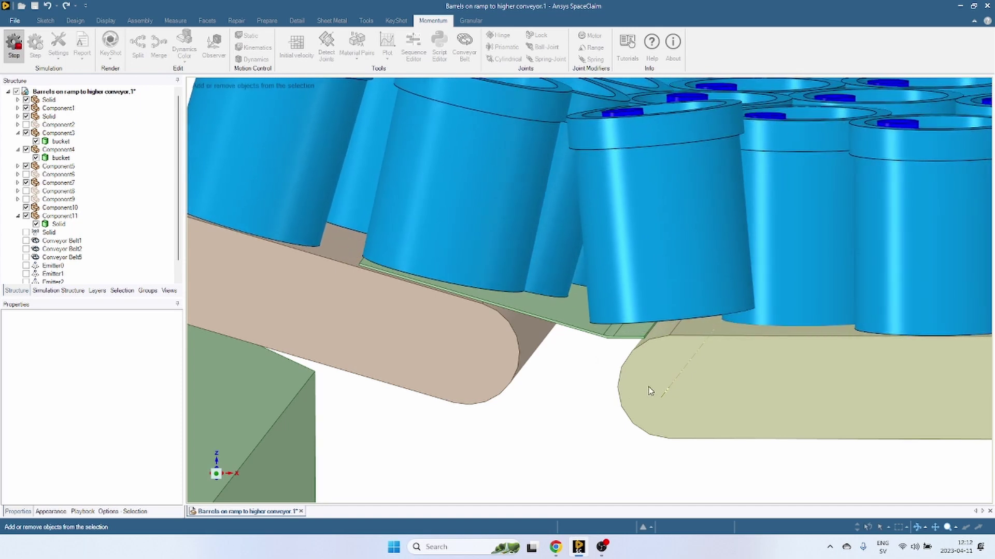
scroll(625, 373, down, 5)
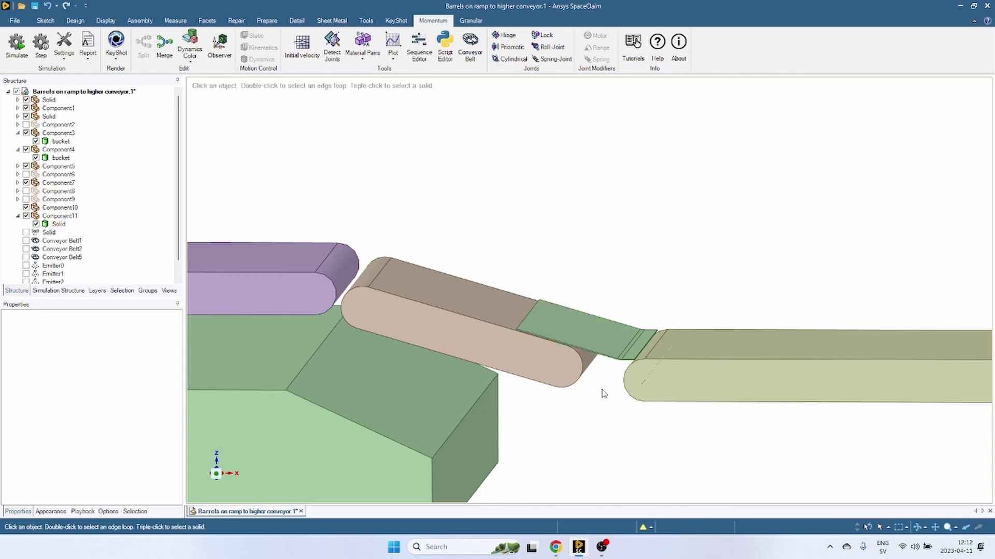
- Pull the plate's upper end face down the incline to shorten its overlap on the inclined conveyor
scroll(622, 364, up, 5)
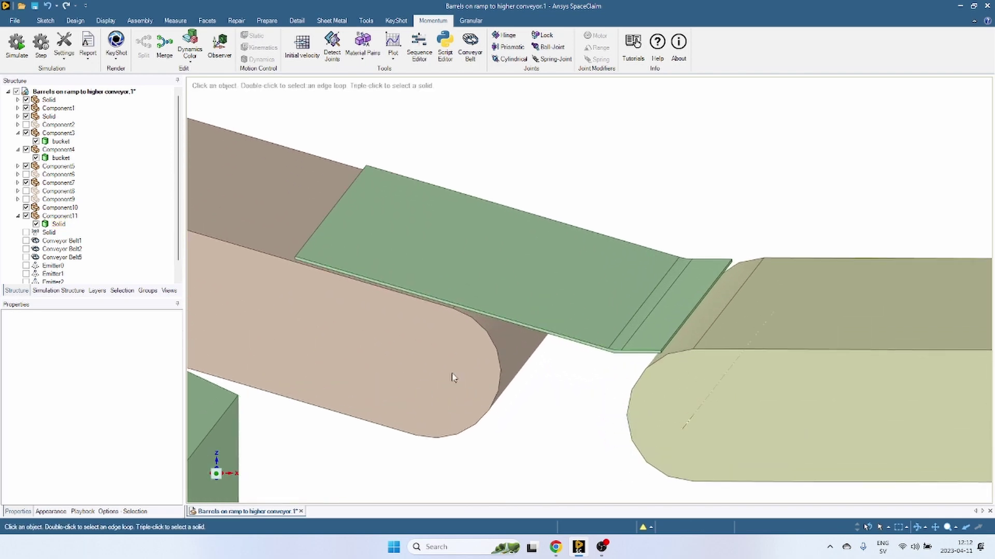
middle_drag(346, 270, 357, 268)
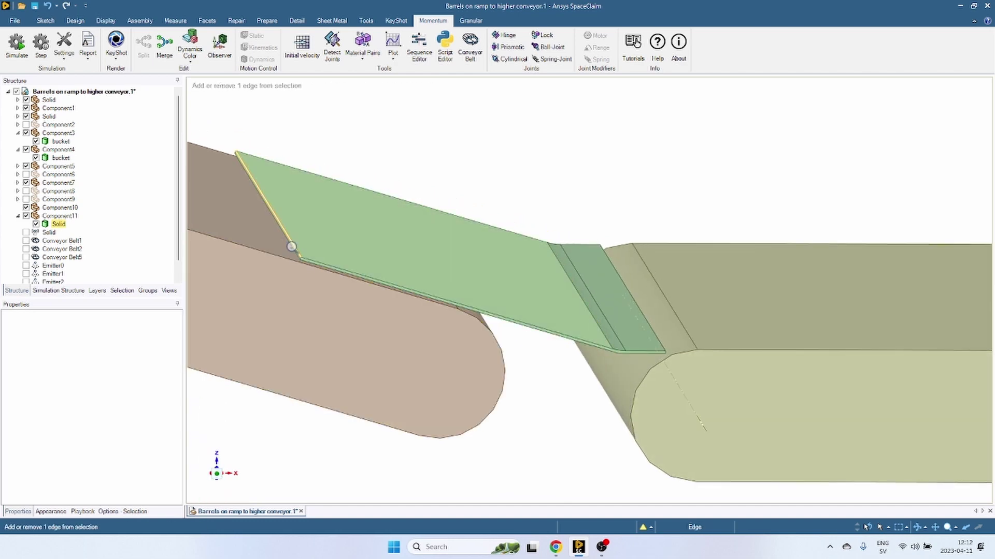
scroll(291, 247, up, 5)
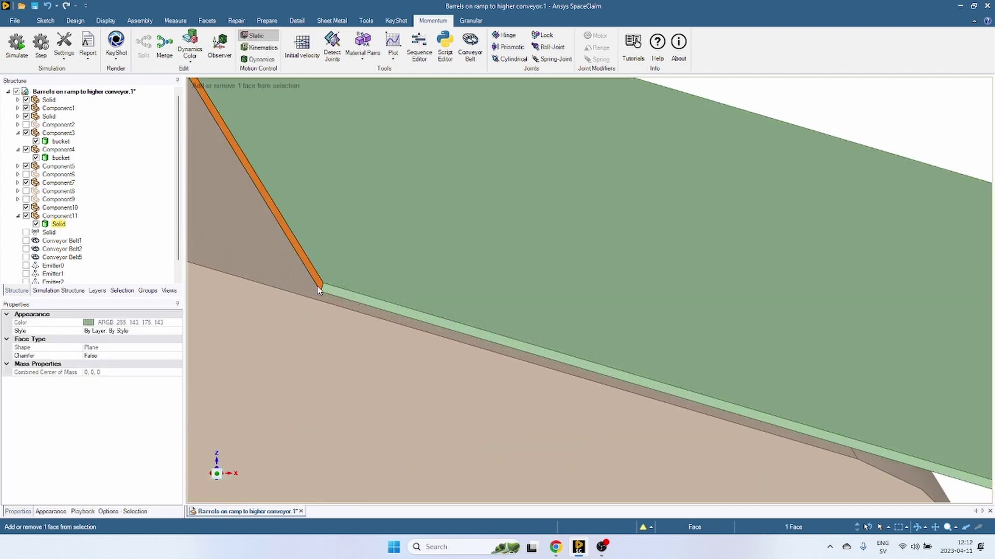
scroll(319, 290, down, 6)
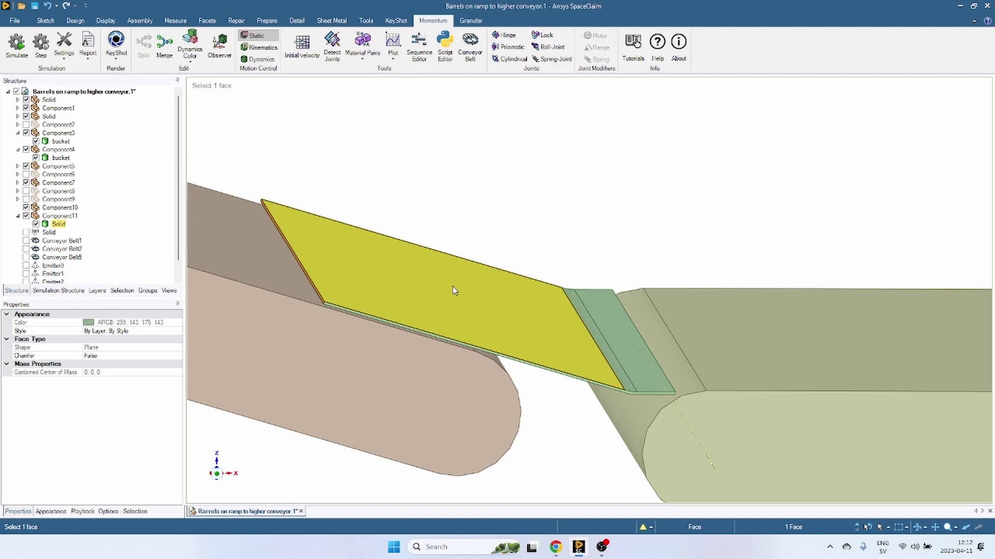
key(p)
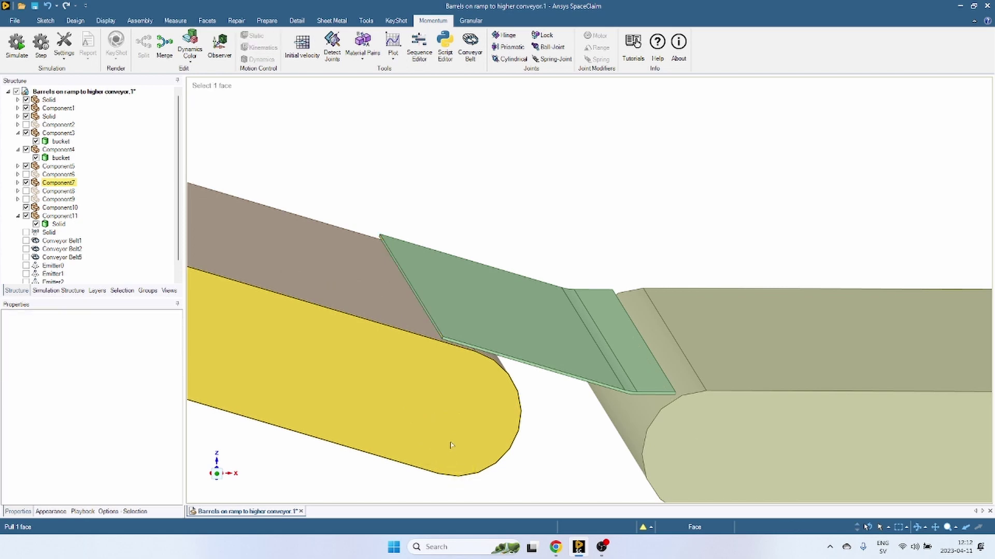
middle_drag(436, 415, 390, 318)
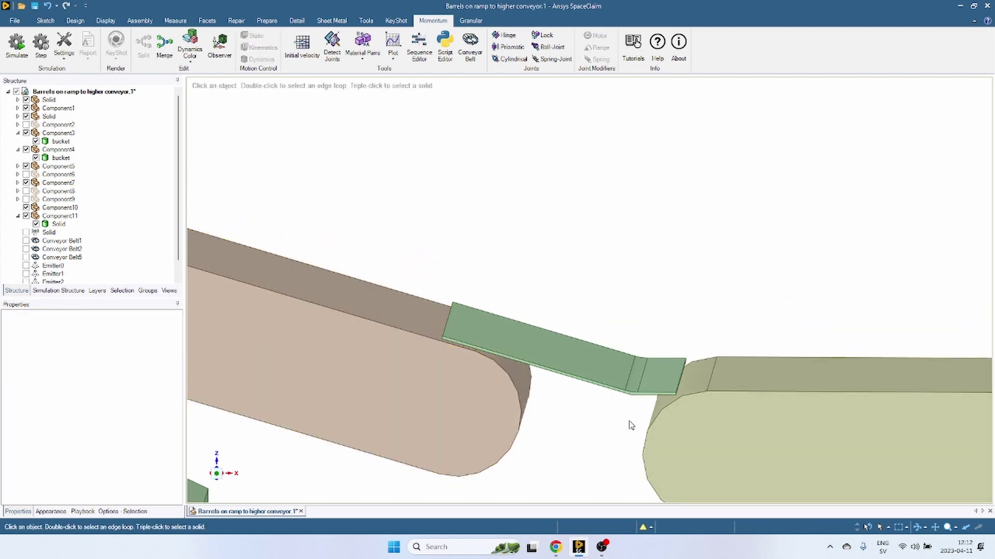
- Move the lower conveyor's end and the plate's horizontal end away from the incline to lengthen the plate's flat part
shift+middle_drag(630, 425, 492, 373)
click(516, 337)
scroll(515, 336, up, 5)
middle_drag(515, 339, 422, 373)
scroll(422, 373, down, 6)
key(m)
drag(532, 265, 565, 273)
key(Escape)
- Pull the plate's bend to a larger radius for a gentler curve between its horizontal and inclined parts
click(420, 268)
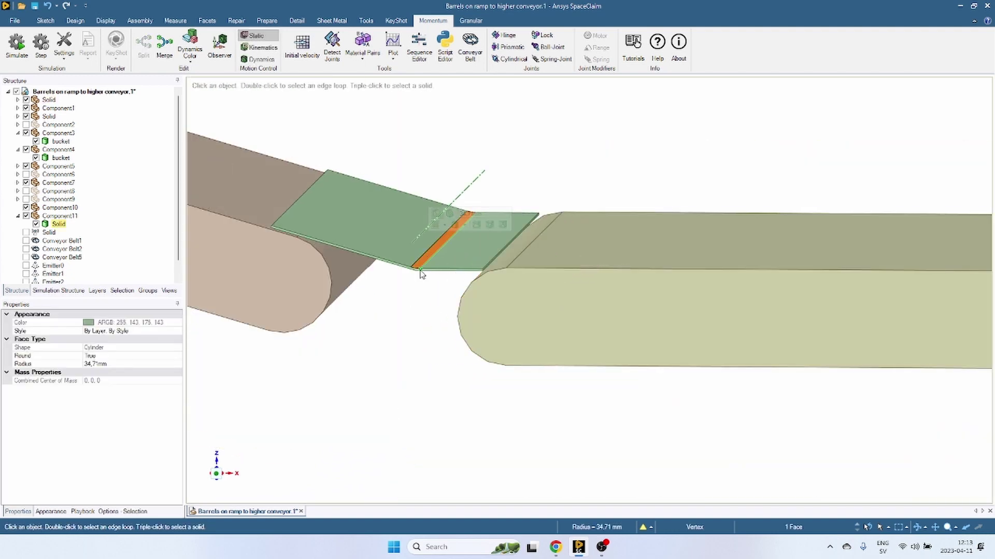
key(p)
middle_drag(422, 274, 452, 303)
drag(414, 254, 416, 236)
key(Escape)
middle_drag(397, 384, 421, 402)
scroll(421, 290, up, 5)
key(p)
click(849, 331)
shift+middle_drag(658, 414, 763, 446)
ctrl+click(312, 166)
key(Escape)
scroll(695, 235, down, 5)
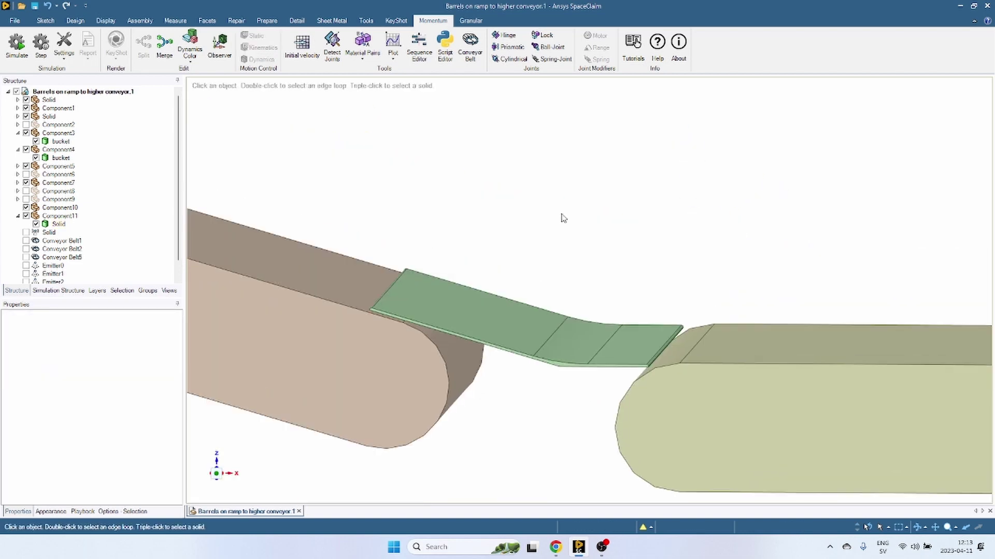
- Run the simulation, examine how the barrels ride over the plate's larger bend onto the incline, and stop it
click(16, 45)
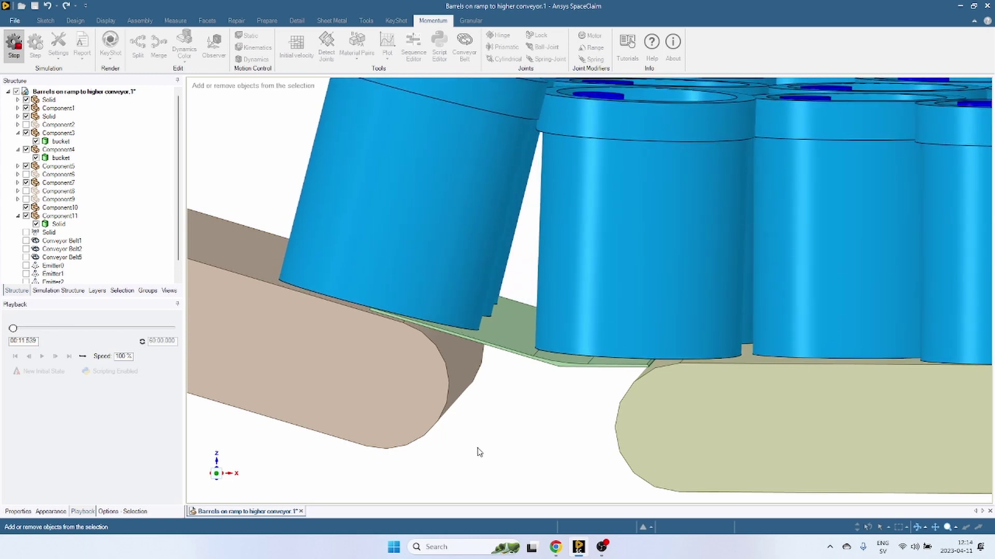
scroll(493, 418, down, 1)
scroll(493, 417, down, 3)
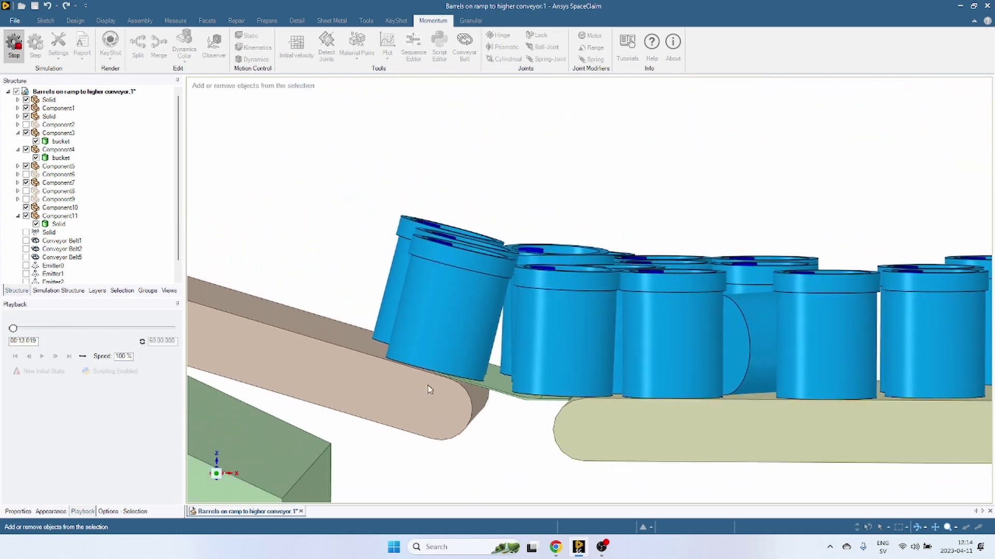
shift+middle_drag(369, 397, 464, 394)
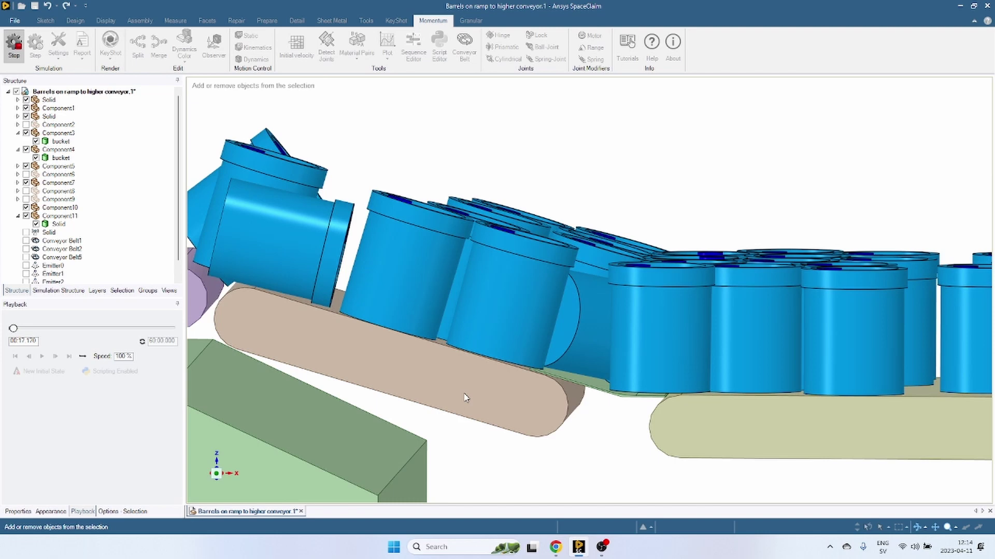
key(Escape)
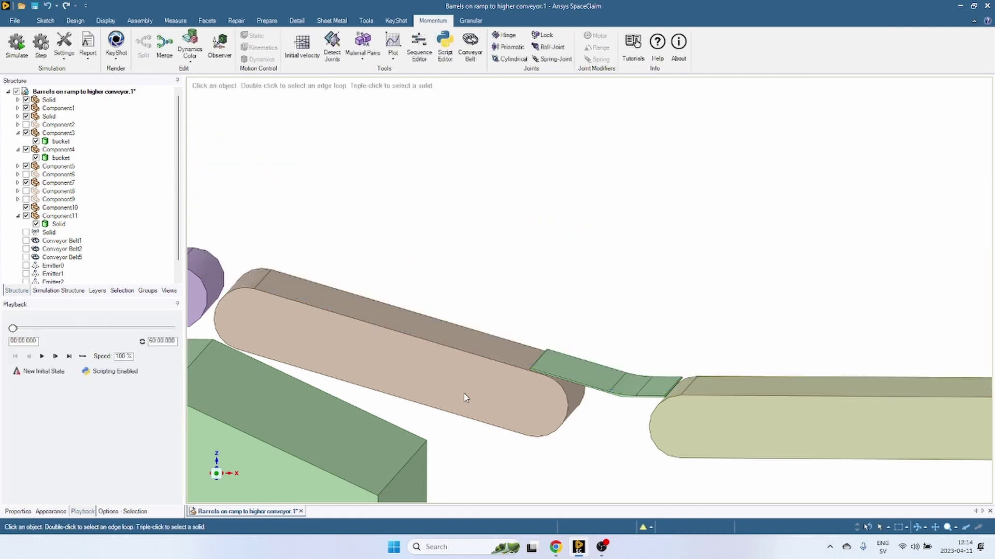
- Round the top edge of the plate's upper end and move that end about 31 mm down the incline
scroll(527, 372, up, 5)
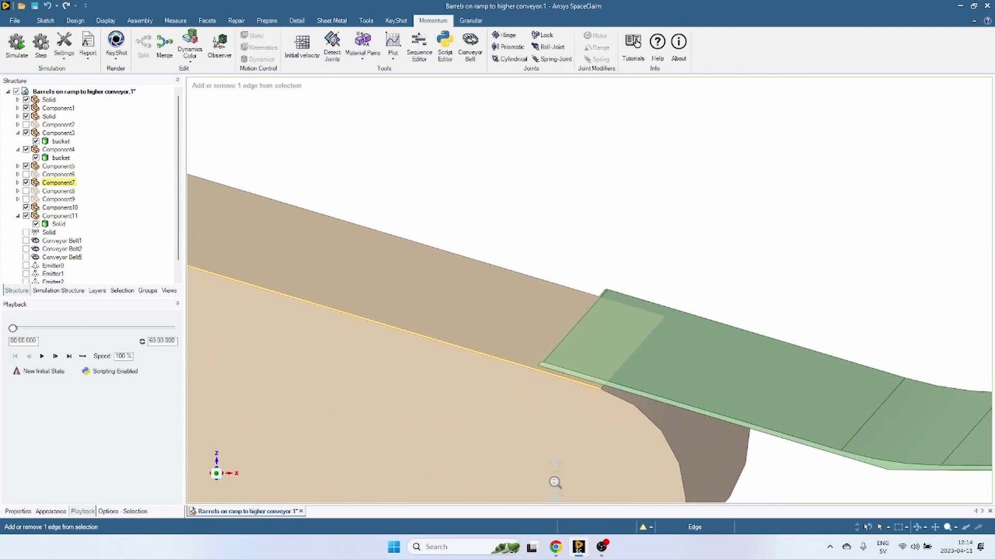
middle_drag(592, 433, 517, 360)
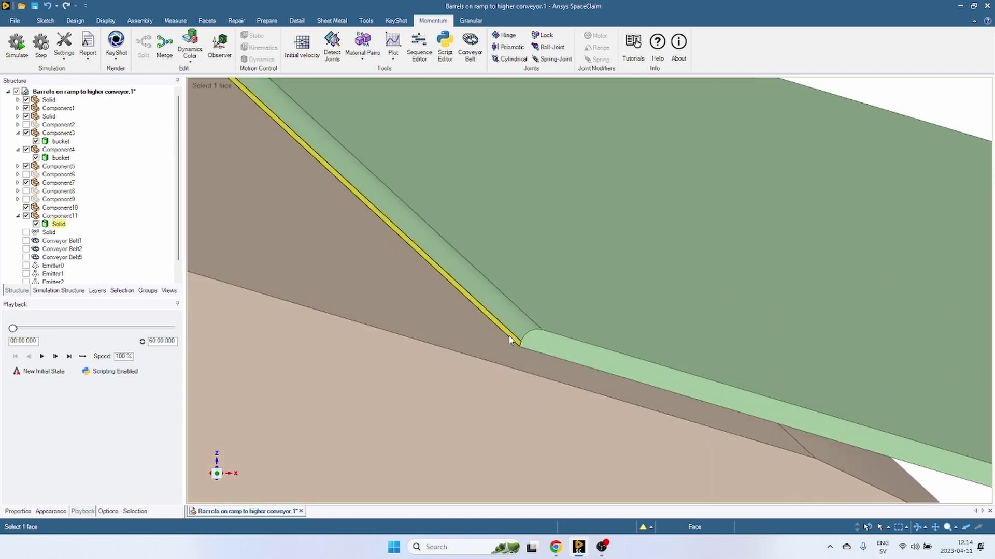
click(515, 335)
ctrl+click(516, 327)
shift+middle_drag(515, 354, 506, 190)
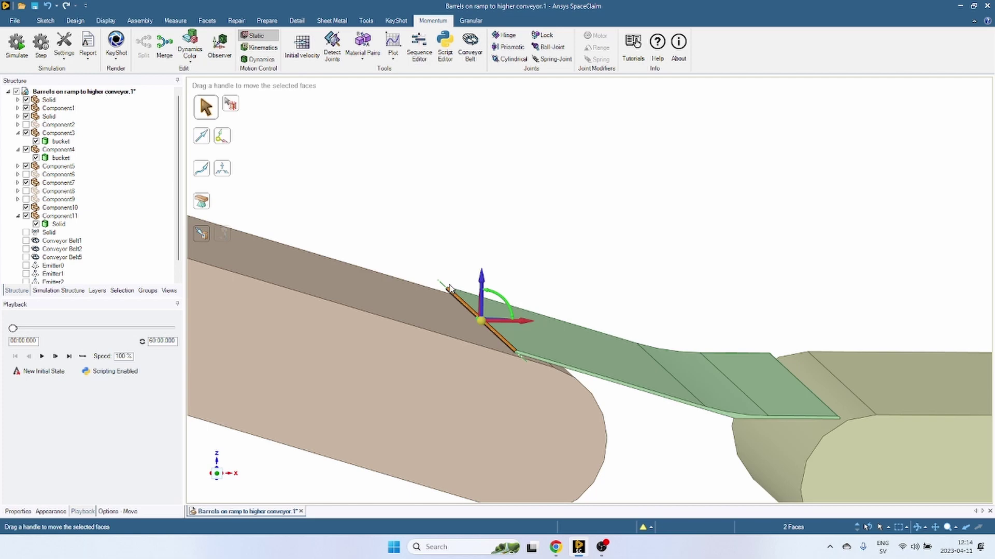
drag(481, 324, 513, 357)
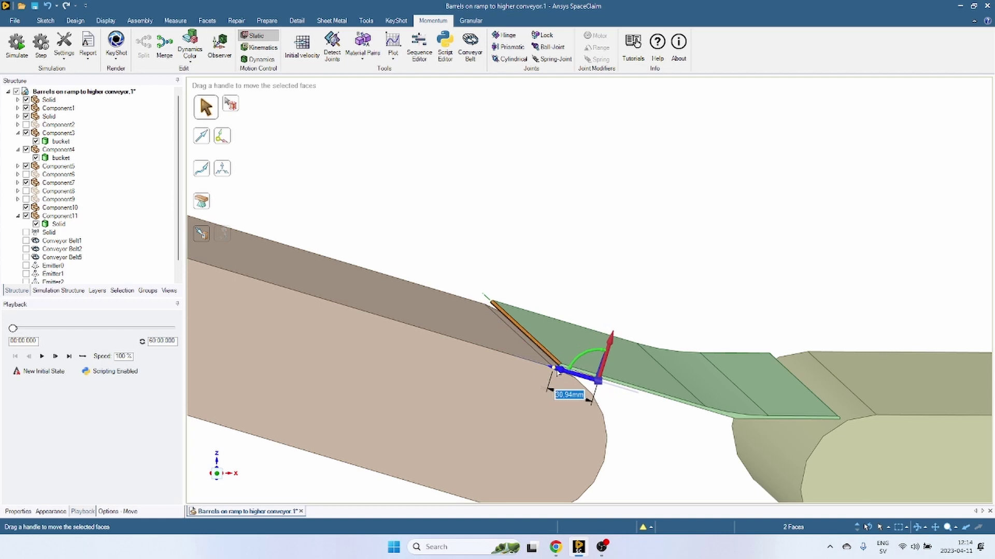
key(Escape)
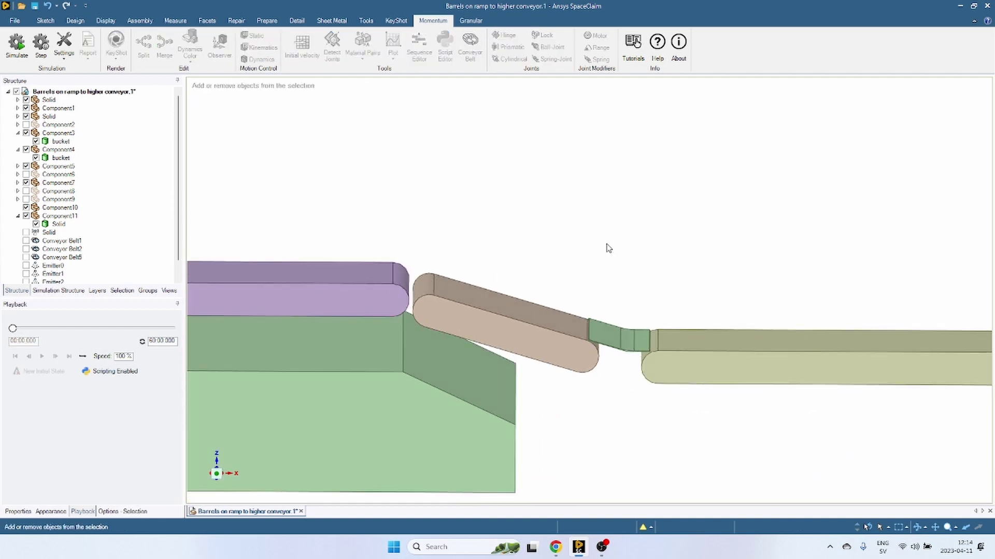
- Run the simulation and examine the barrels passing the plate and the inclined conveyor from a raised angle
key(F5)
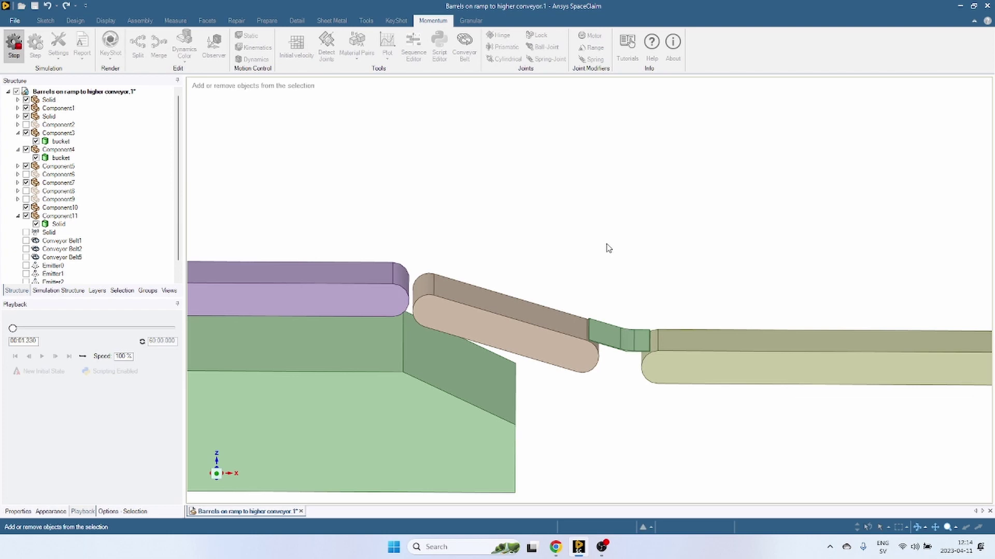
middle_drag(716, 429, 577, 460)
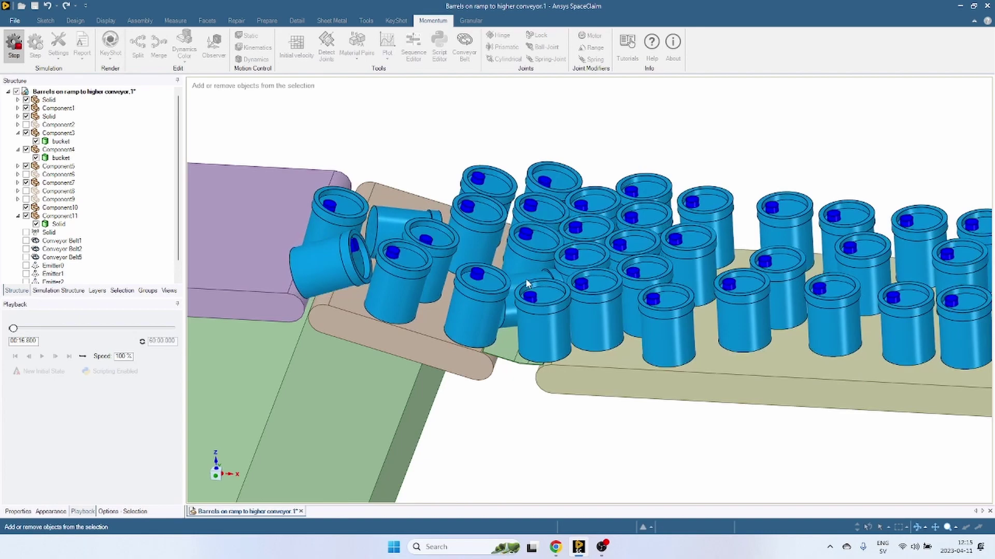
scroll(730, 352, down, 1)
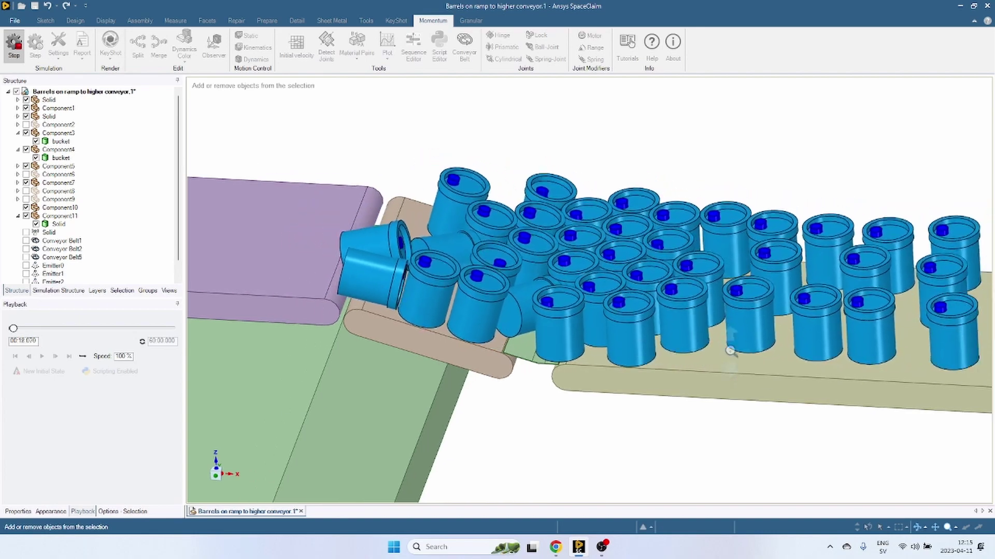
scroll(730, 351, down, 1)
scroll(707, 346, down, 1)
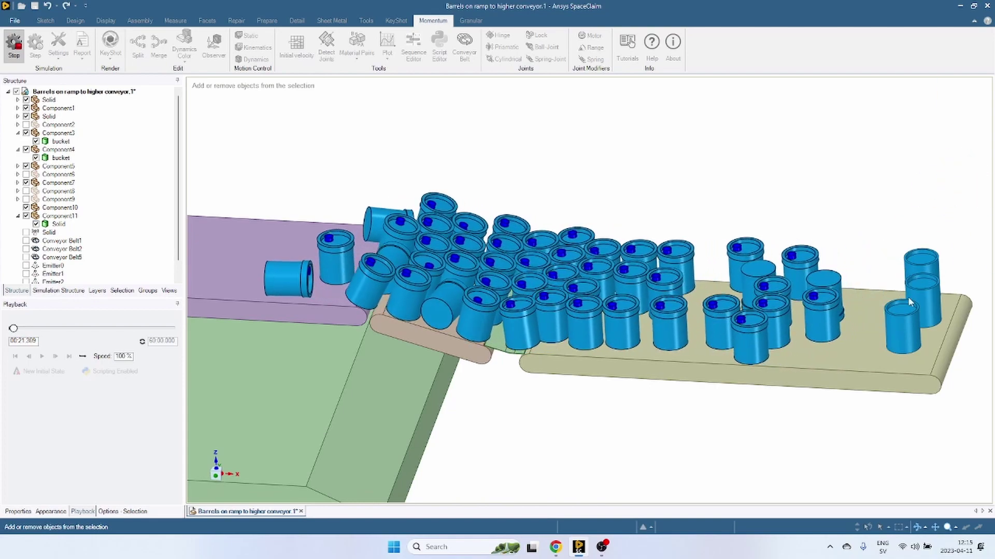
- Follow the barrels along the lower, inclined and higher conveyors to check the whole flow, and stop the simulation
scroll(908, 316, up, 2)
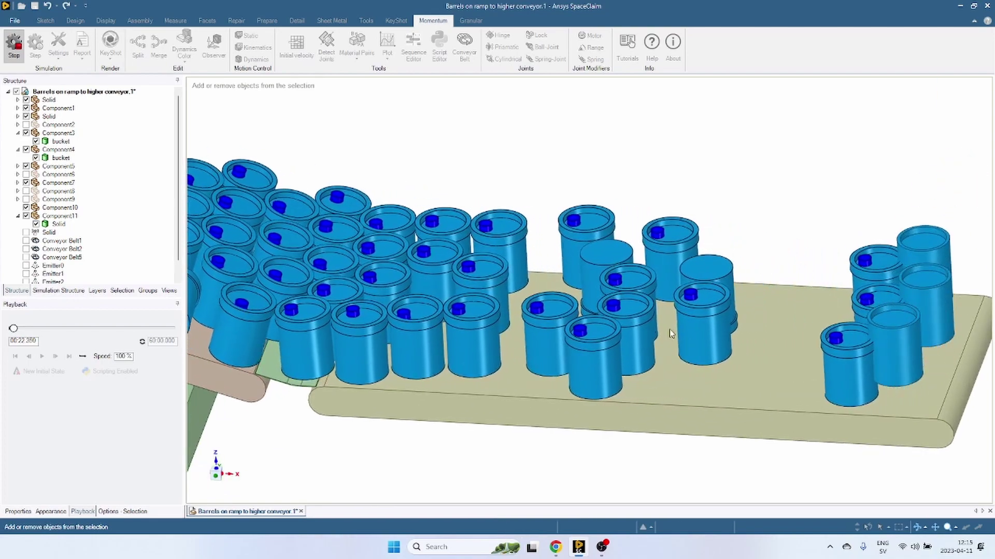
shift+middle_drag(672, 334, 691, 343)
shift+middle_drag(617, 334, 782, 362)
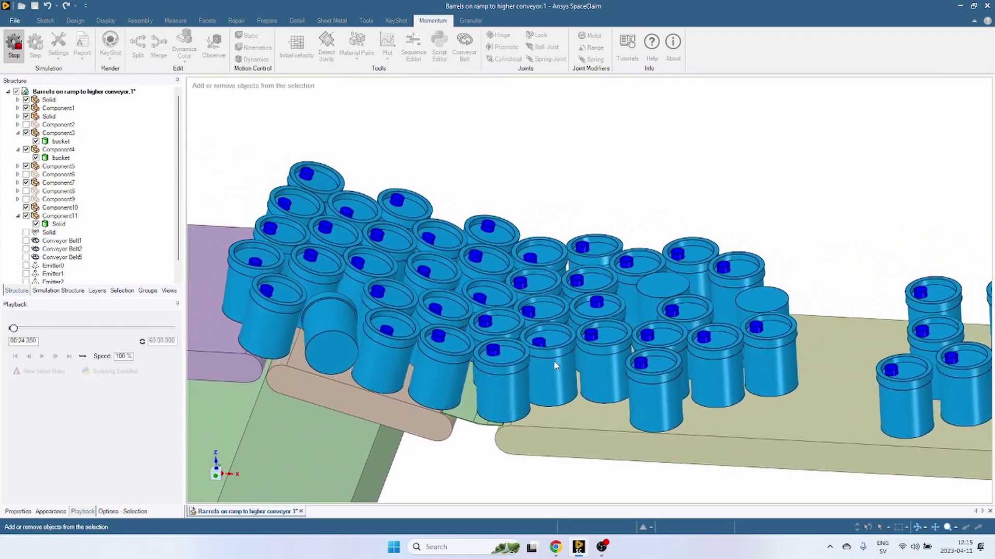
shift+middle_drag(473, 358, 541, 365)
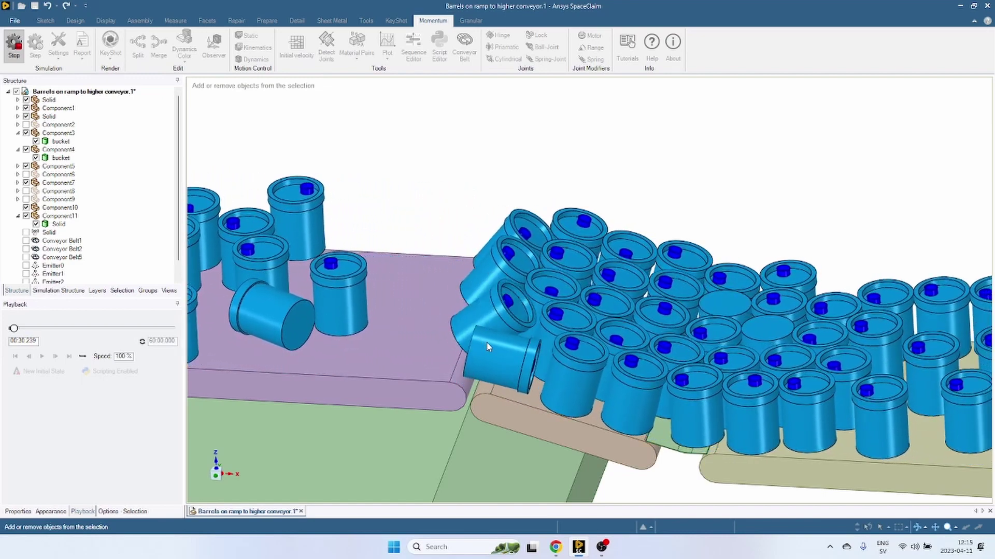
scroll(402, 279, down, 4)
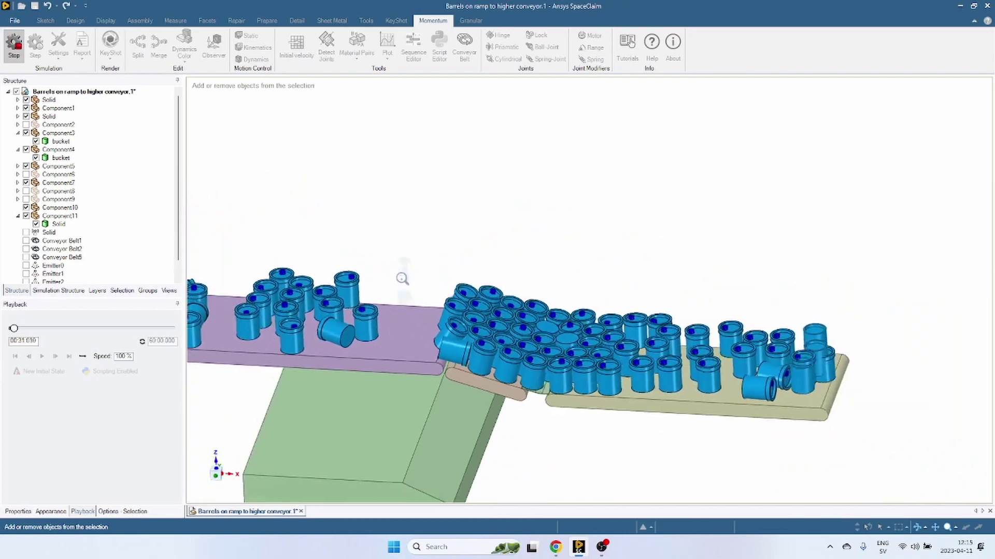
shift+middle_drag(402, 278, 610, 351)
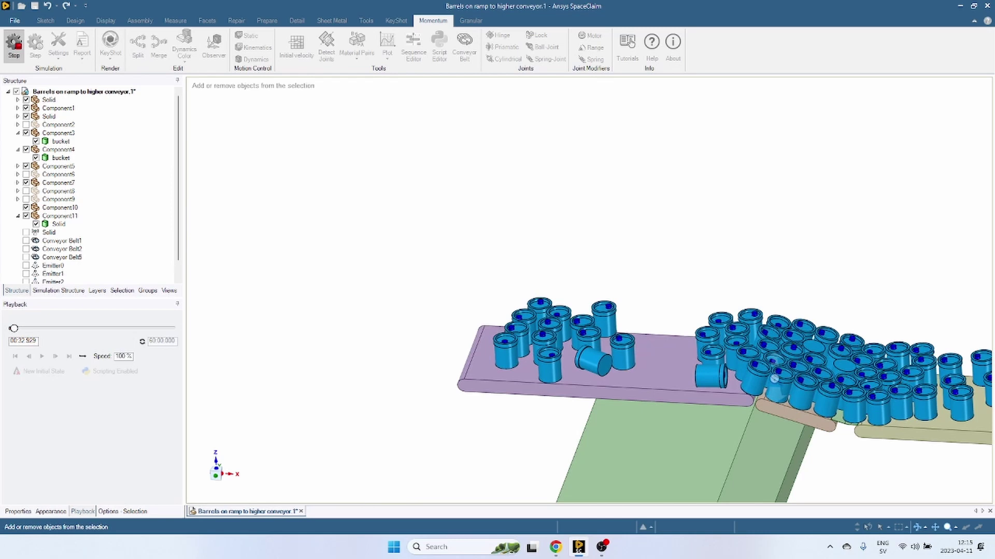
scroll(773, 379, up, 5)
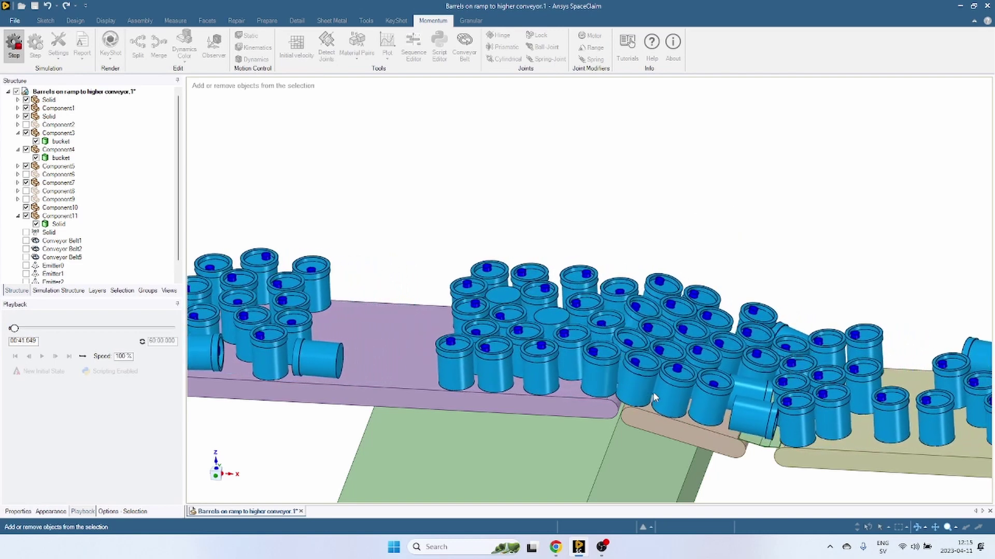
key(Escape)
key(Escape)
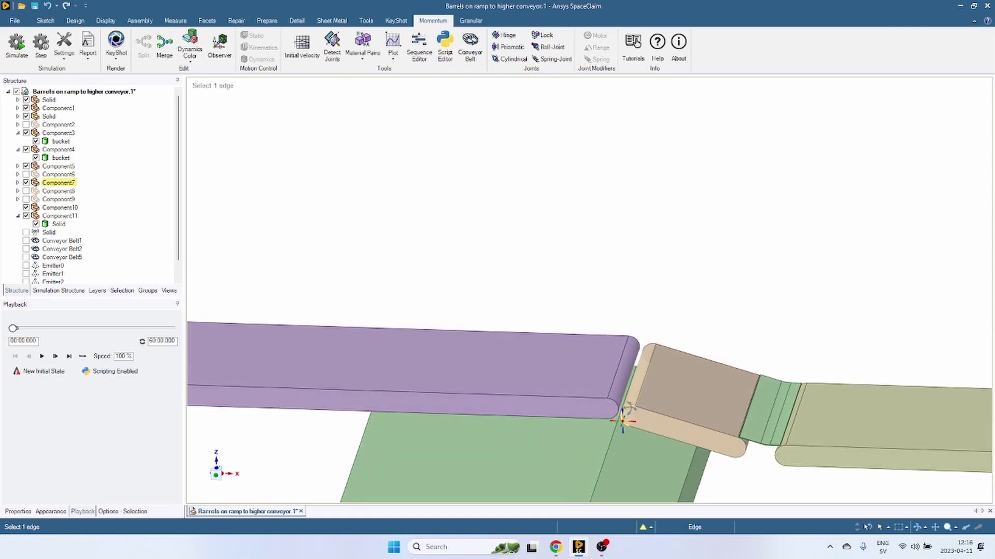
- On the conveyors' side plane, sketch a line parallel to the incline's top edge, bridging the gap from the incline's upper end to the higher conveyor
scroll(611, 419, up, 5)
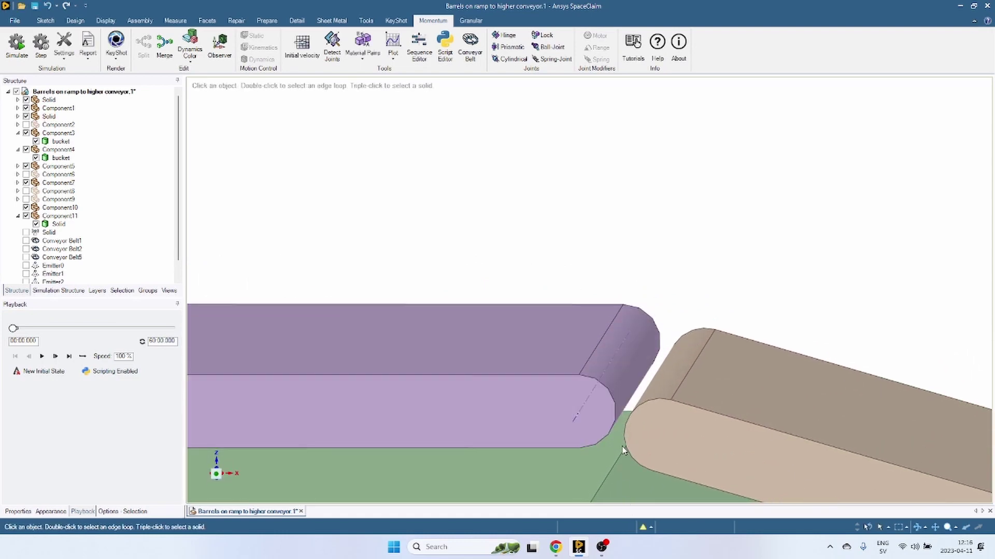
middle_drag(639, 438, 642, 439)
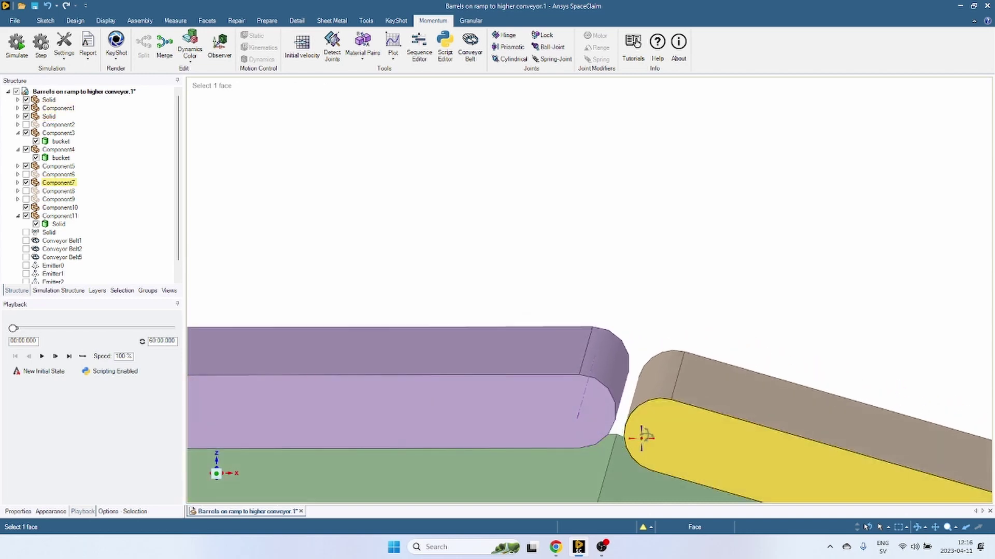
click(641, 435)
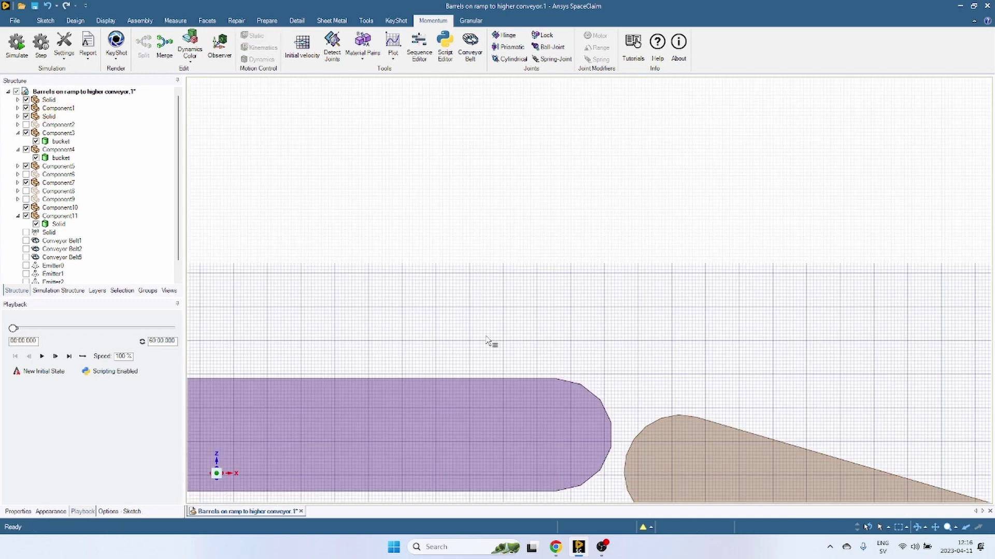
click(553, 451)
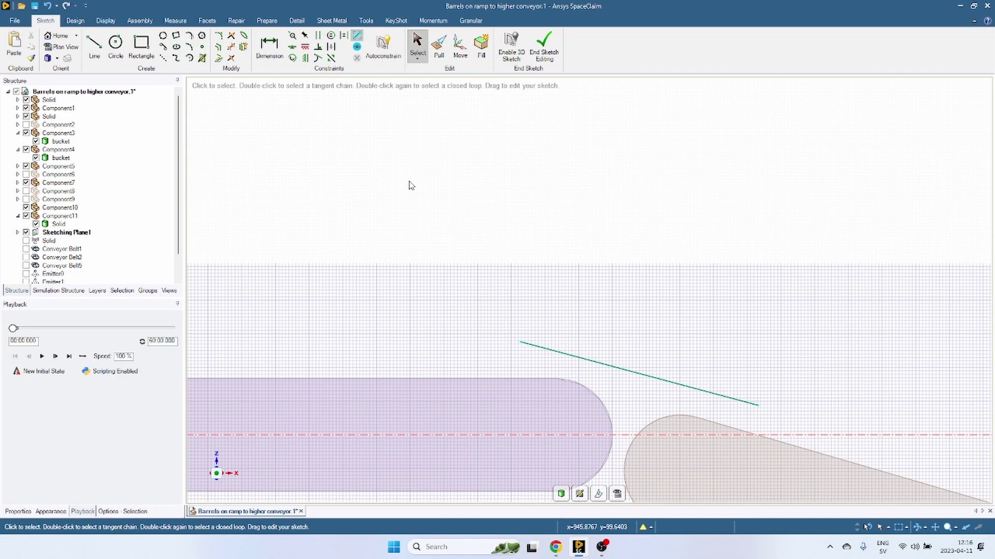
click(318, 58)
key(Escape)
scroll(615, 365, up, 2)
key(l)
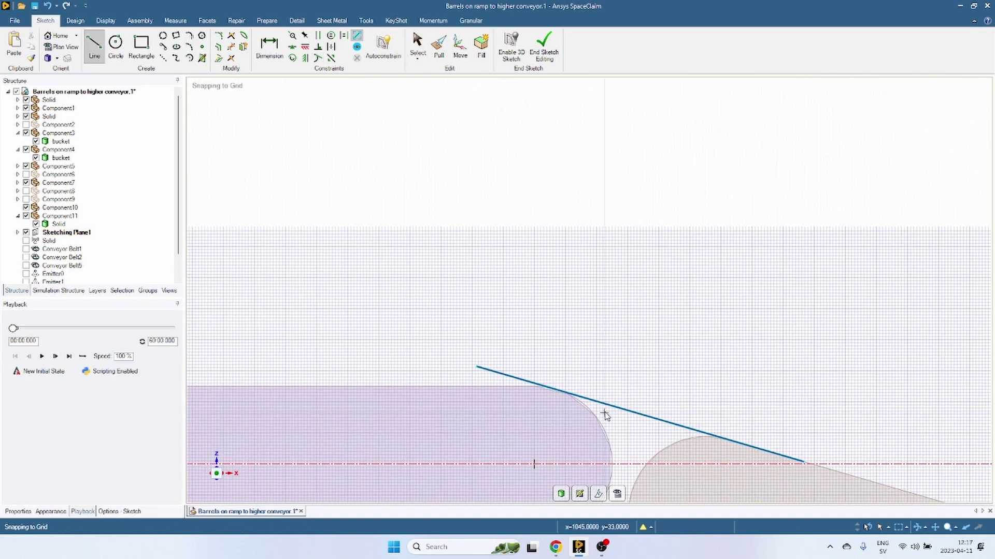
- Close a small plate profile between the bridging line and the conveyor ends, and pull it about 765 mm across the conveyors' width
click(600, 403)
click(616, 435)
key(p)
click(639, 423)
drag(638, 422, 700, 343)
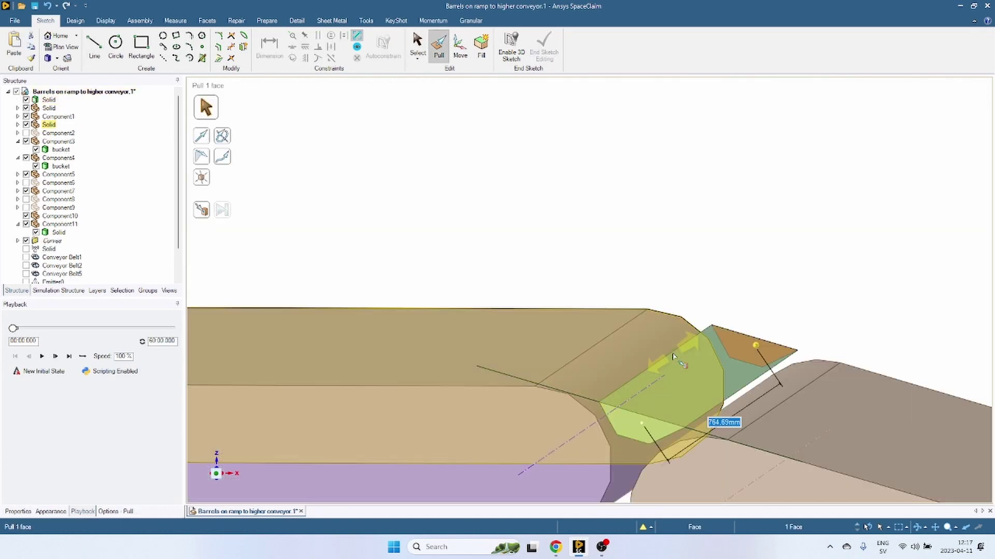
- Move the new plate solid at the higher conveyor into its own component and delete the leftover sketch curves
key(s)
right_click(750, 359)
mouse_move(837, 272)
click(907, 284)
right_click(47, 249)
click(72, 367)
- Run the simulation, examine how the barrels pass the new plate onto the higher conveyor, and stop it
scroll(769, 266, down, 3)
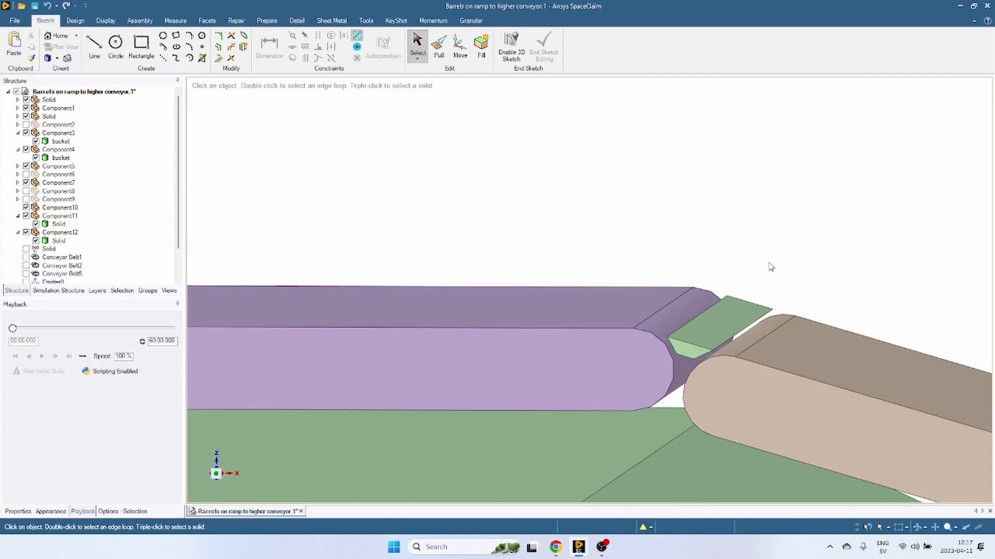
shift+middle_drag(770, 266, 660, 202)
click(433, 21)
key(ctrl+space)
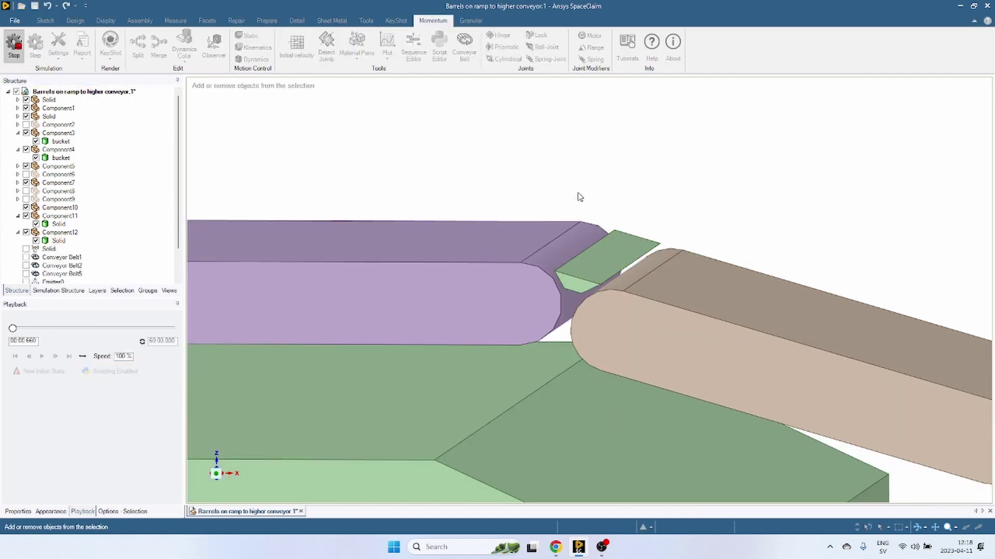
scroll(732, 189, down, 4)
shift+middle_drag(731, 194, 488, 241)
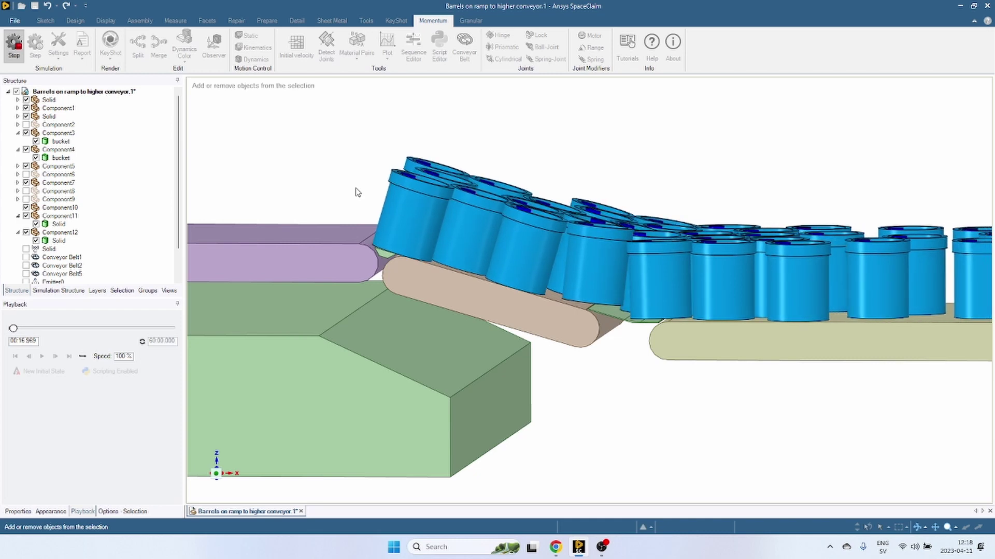
scroll(365, 202, up, 5)
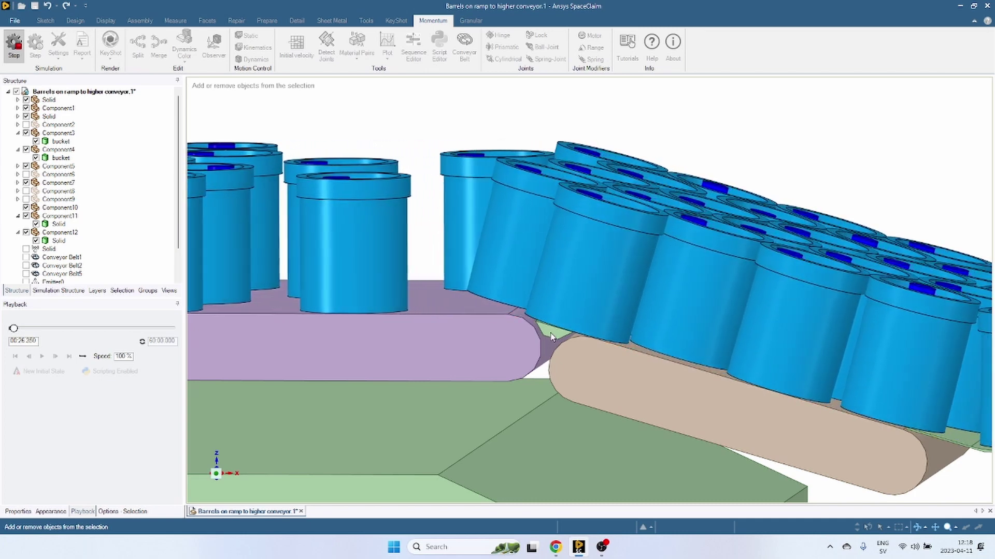
key(Escape)
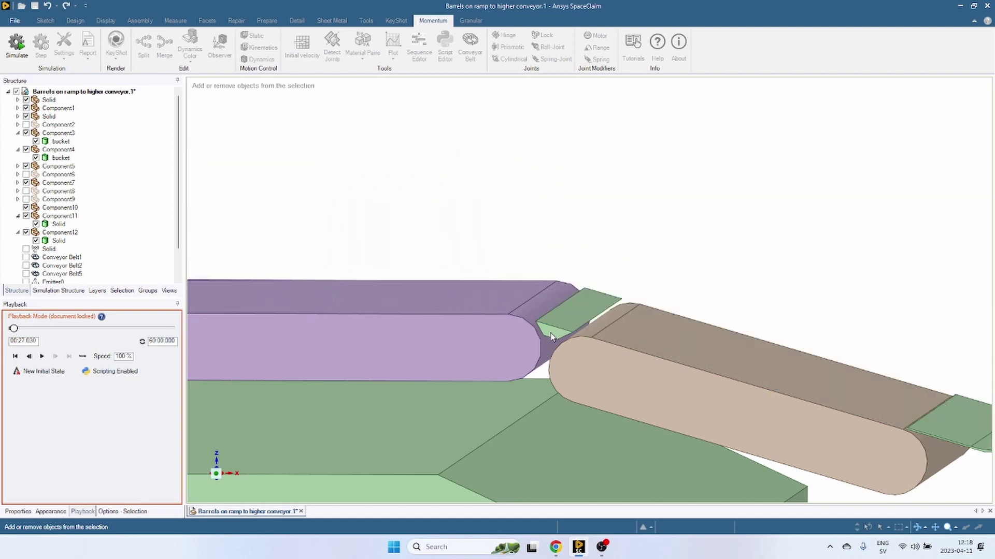
- Check the new plate's motion control, run the simulation again and examine the barrel flow along all conveyors from a raised angle
click(558, 327)
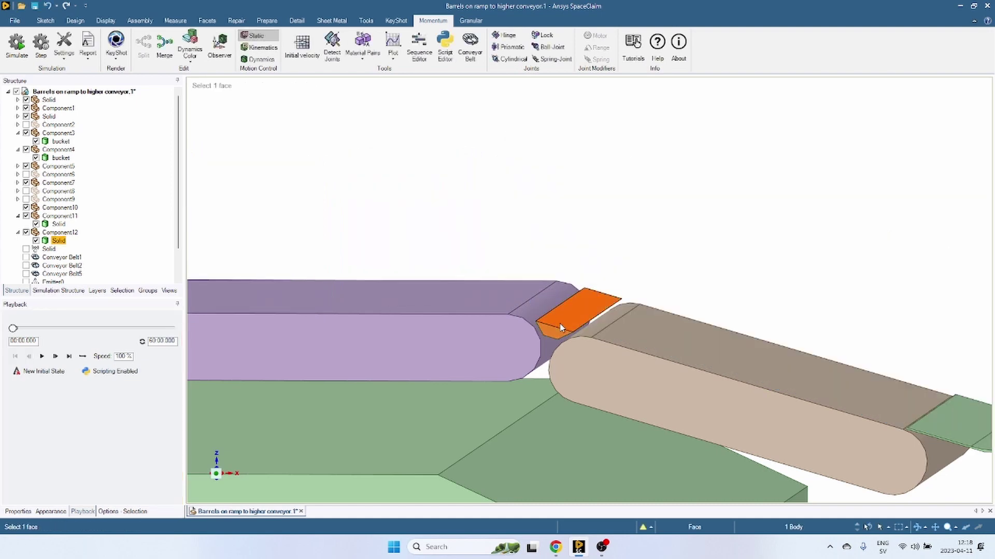
key(Escape)
middle_drag(586, 364, 623, 337)
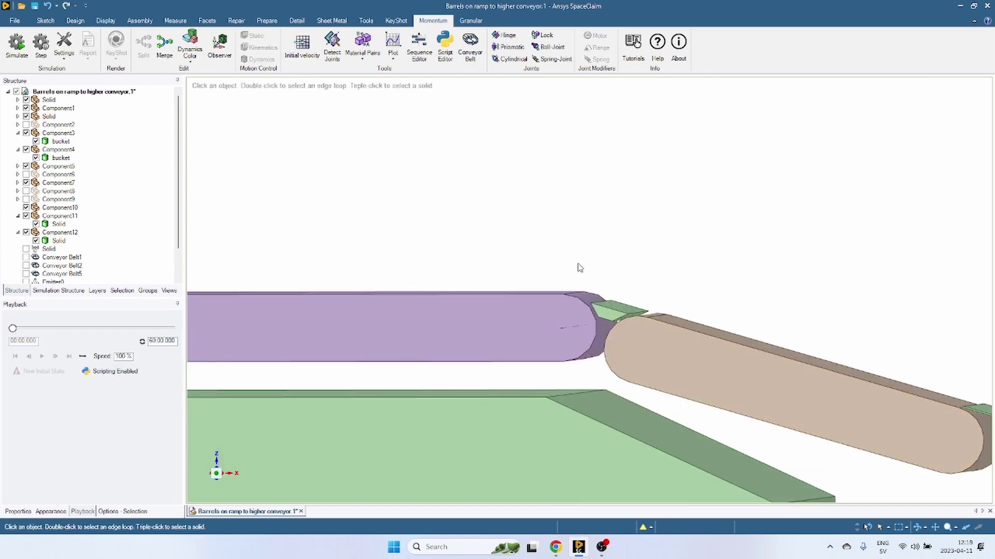
key(ctrl+space)
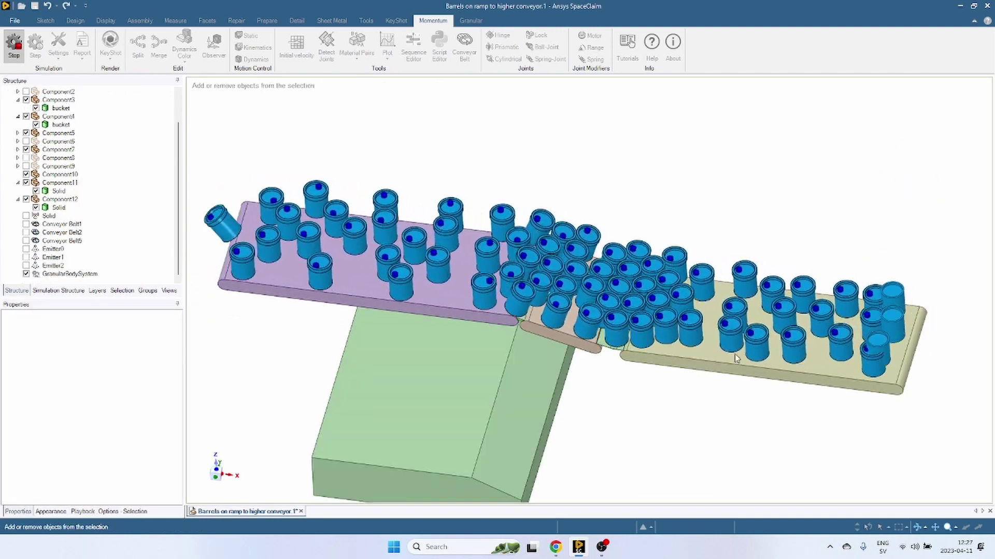
middle_drag(444, 315, 448, 338)
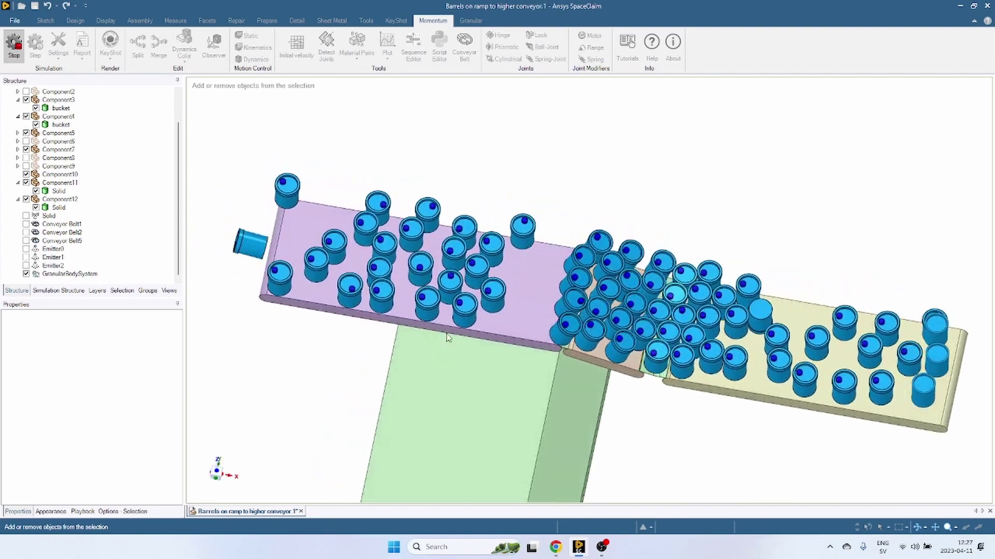